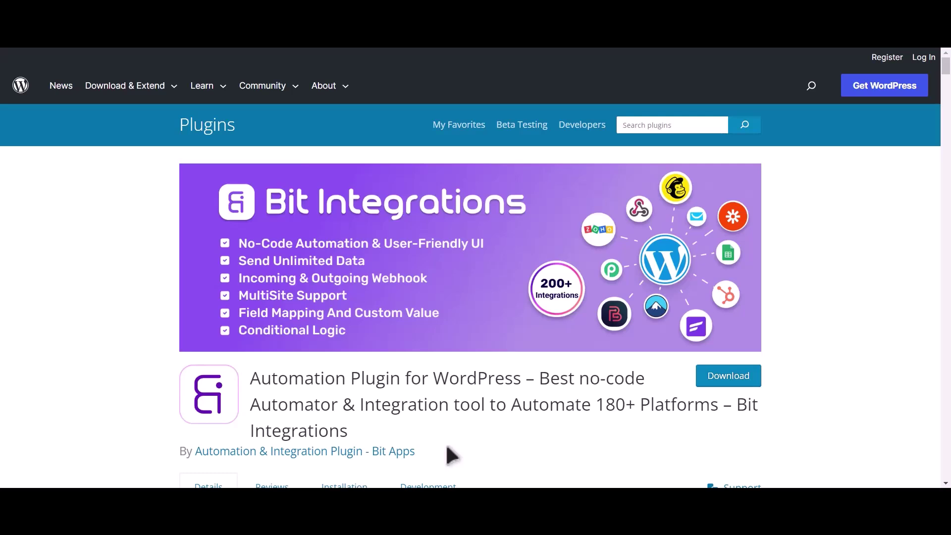
- Select the name 'Bit Integrations' in the plugin directory page title
drag(738, 406, 748, 427)
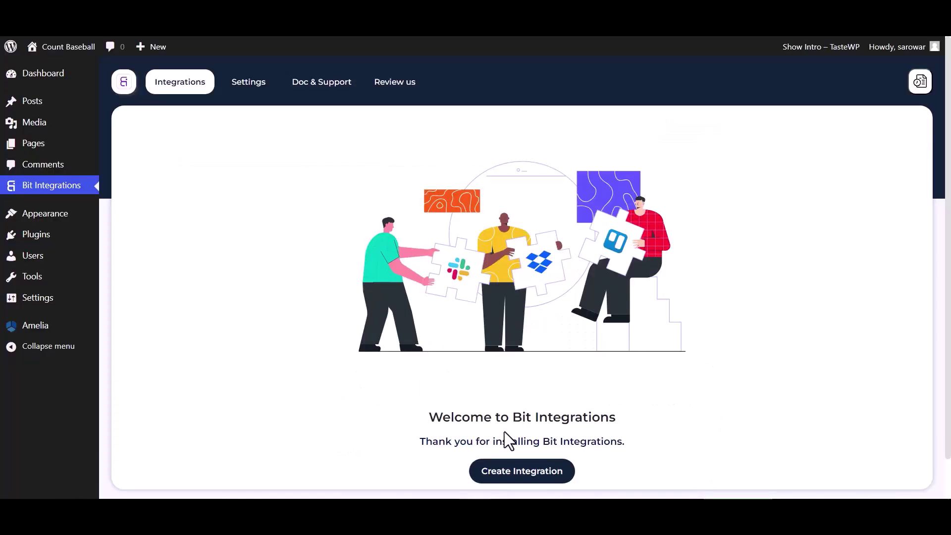
- Create a new integration with Amelia as the trigger, copy its webhook URL and start fetching
click(505, 476)
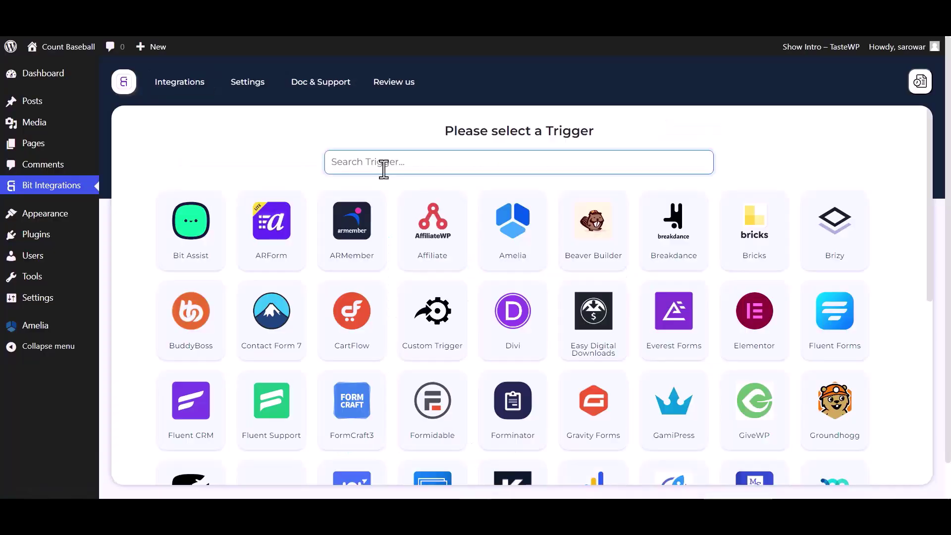
click(530, 247)
click(724, 294)
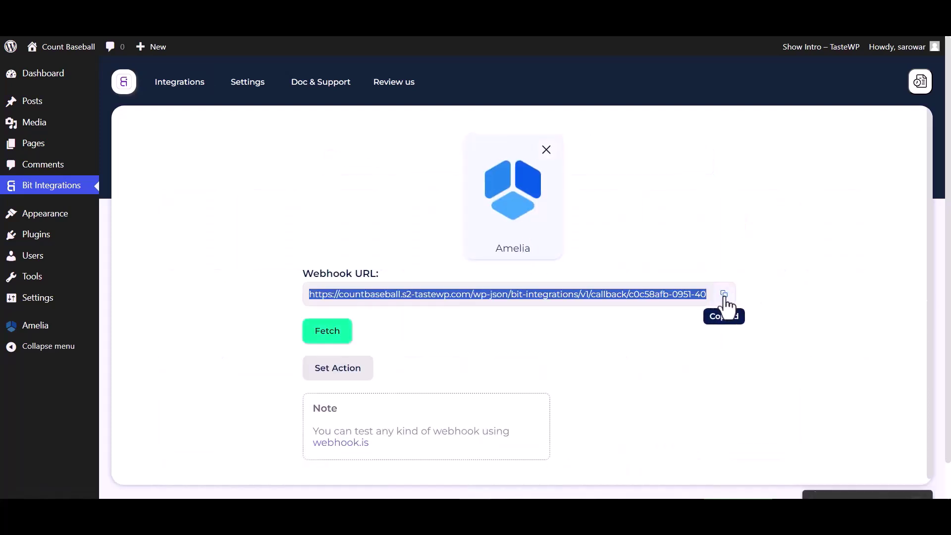
click(340, 340)
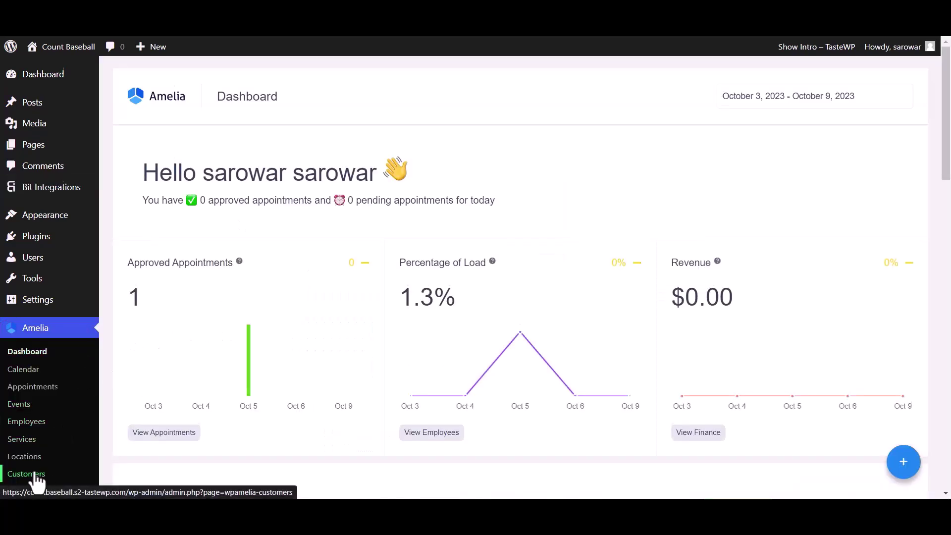
- Go to Amelia's Settings and open View Integrations Settings
scroll(34, 471, down, 1)
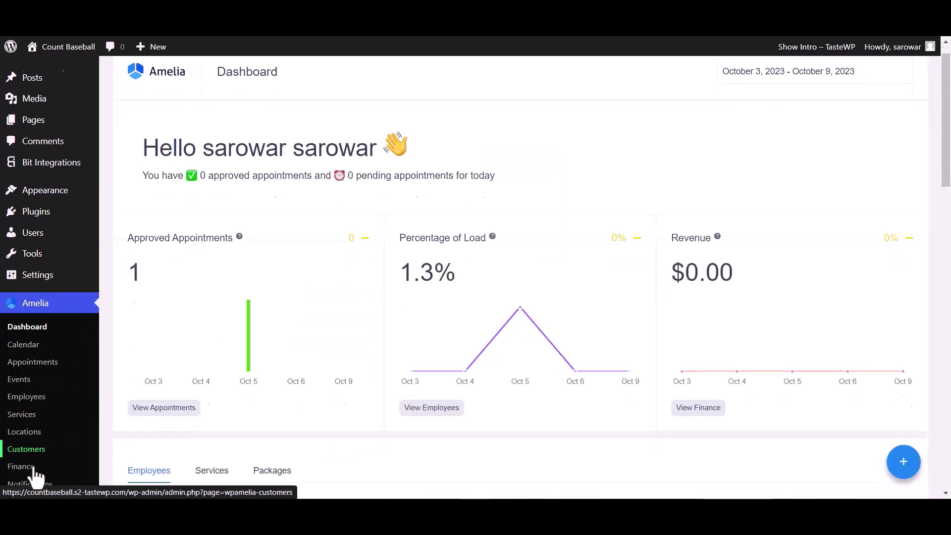
scroll(35, 470, down, 5)
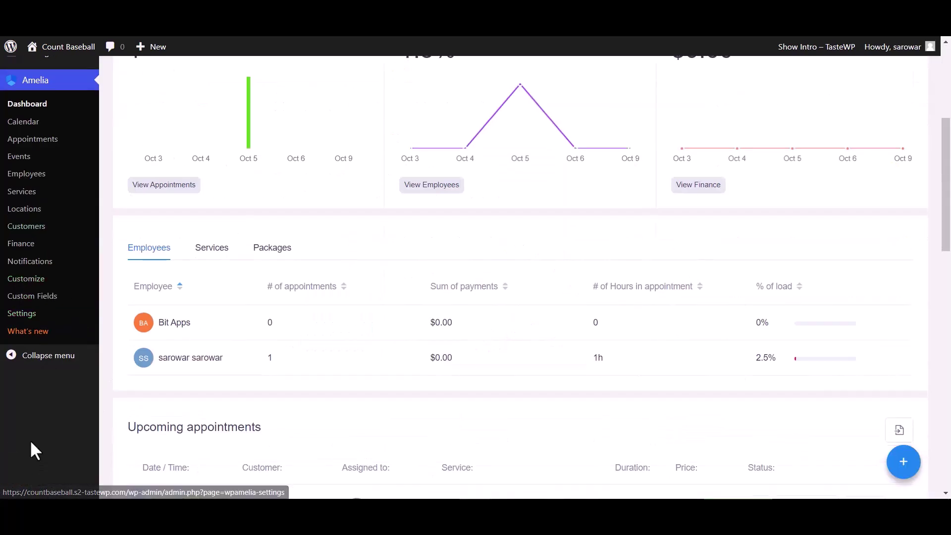
click(28, 315)
click(715, 308)
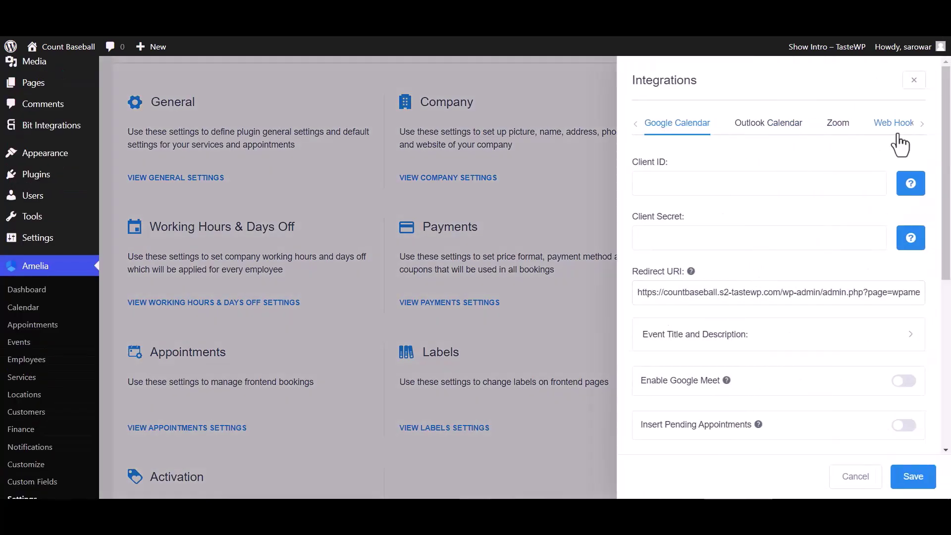
- Add a new web hook named 'Bit Integrations' with the copied webhook URL
click(896, 130)
click(813, 173)
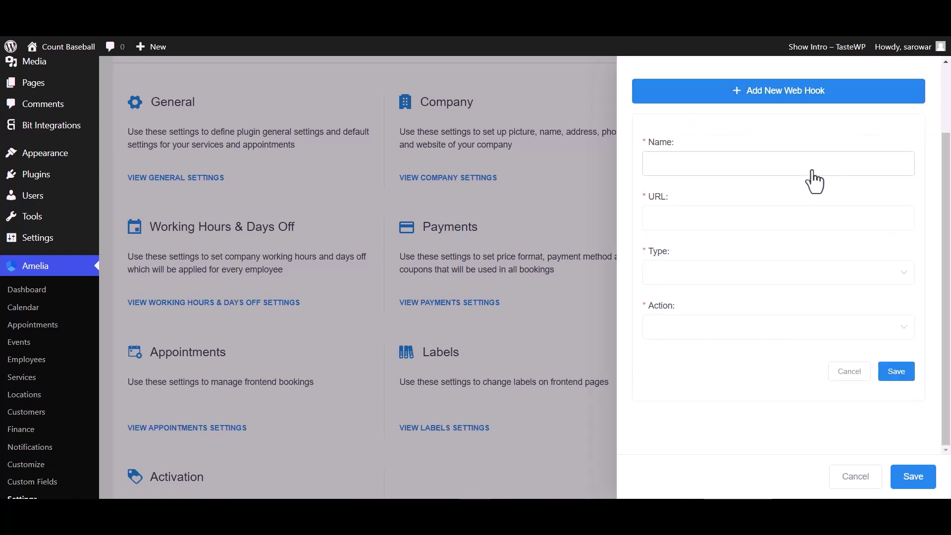
click(687, 169)
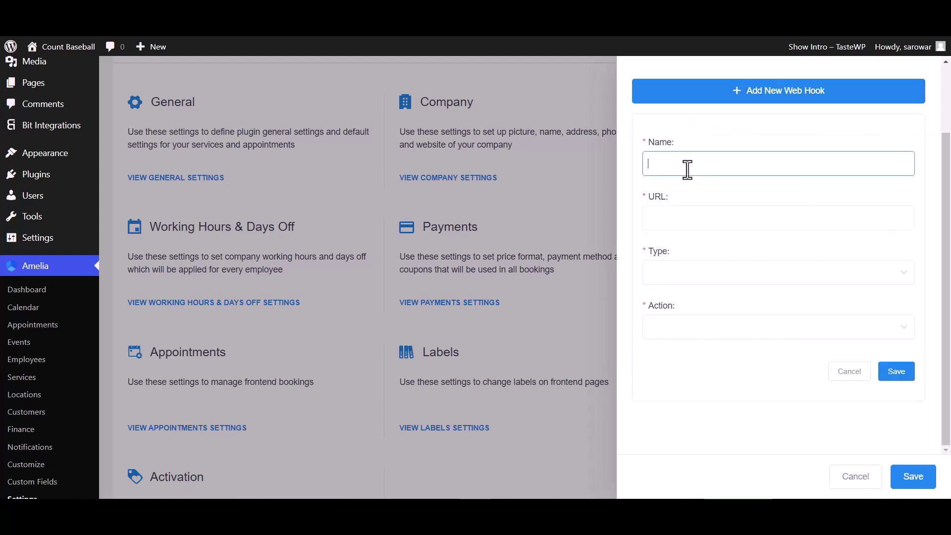
text(Bit)
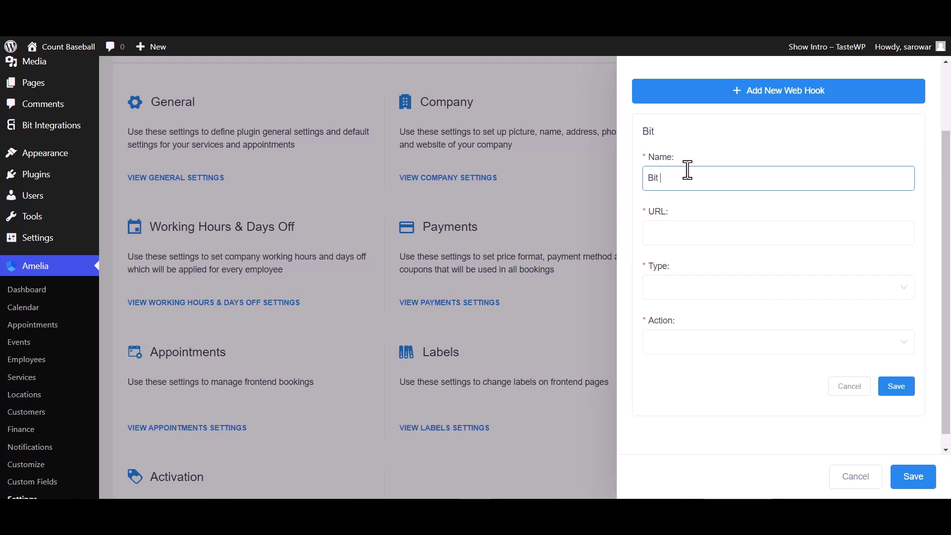
text( Integrations)
click(682, 234)
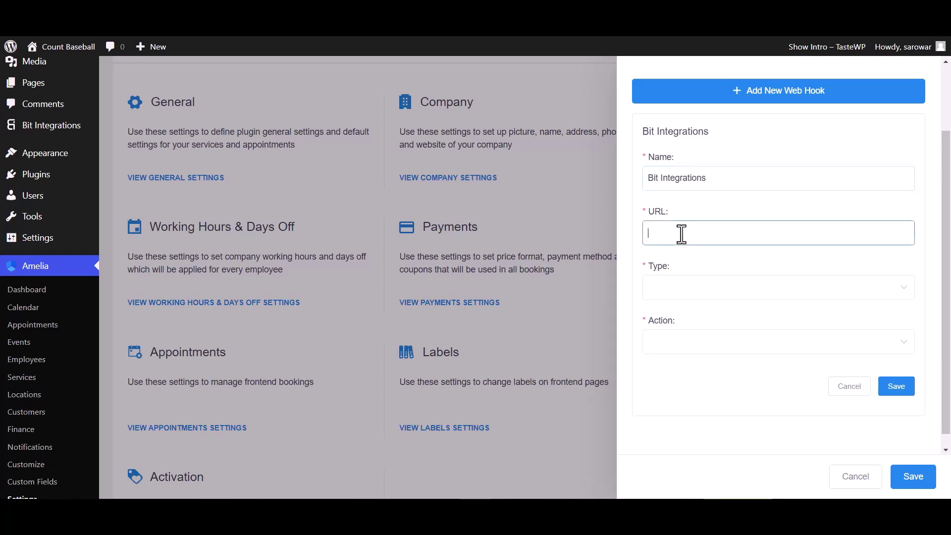
key(ctrl+v)
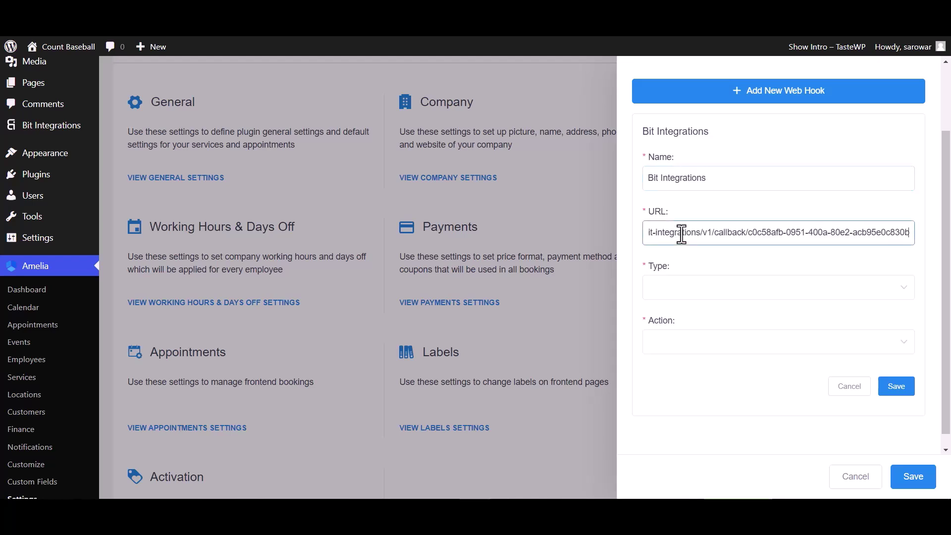
- Set the web hook Type to Appointment and Action to Booking Status Changed, then save
click(684, 297)
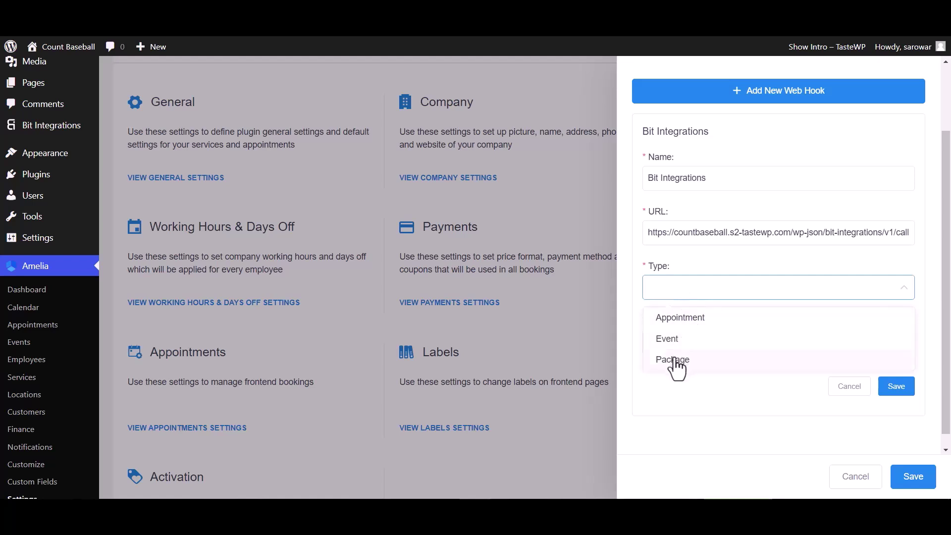
click(680, 322)
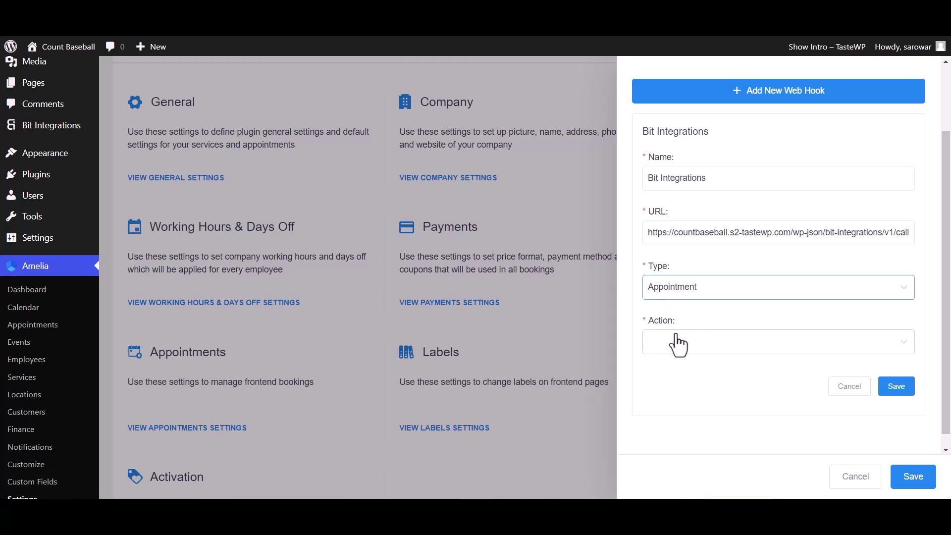
click(678, 345)
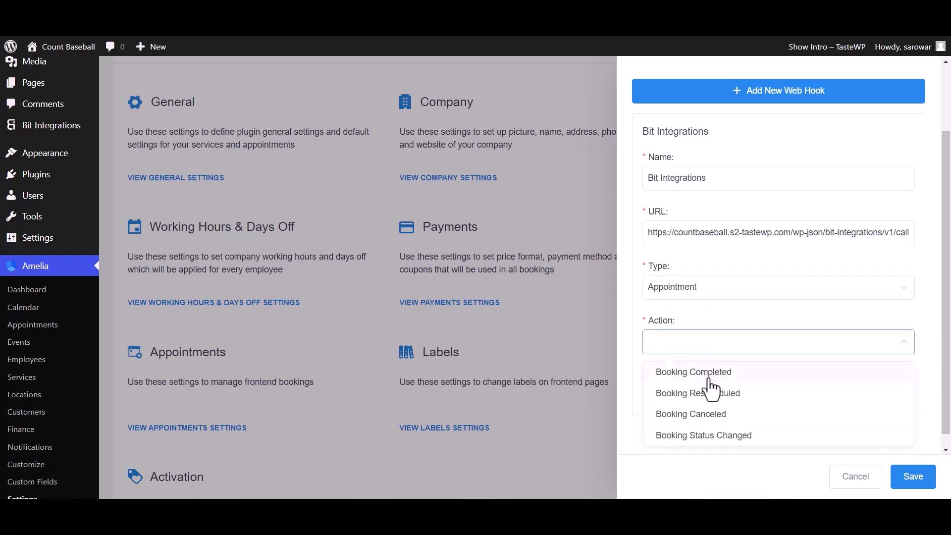
click(704, 435)
click(897, 387)
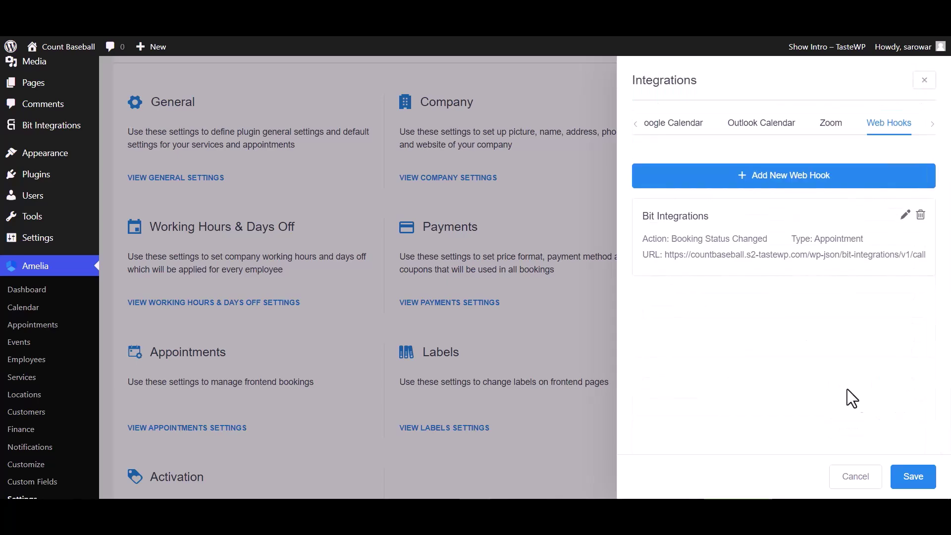
click(914, 476)
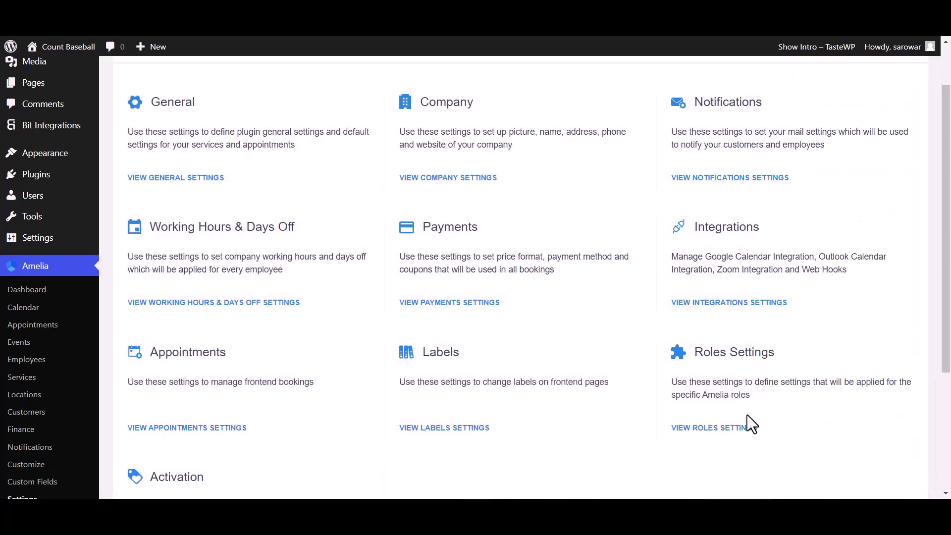
- Set the first appointment's status to Pending, then proceed to Set Action in Bit Integrations
click(33, 325)
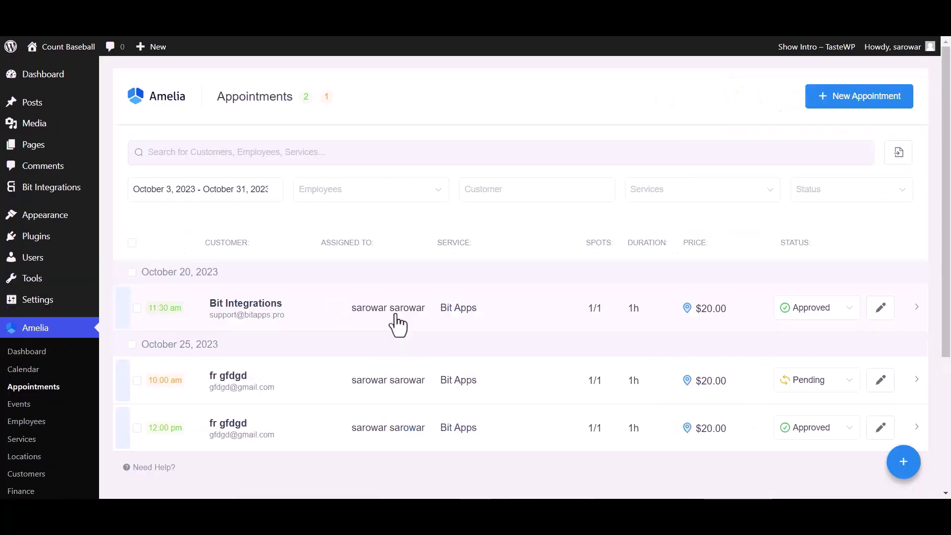
click(813, 310)
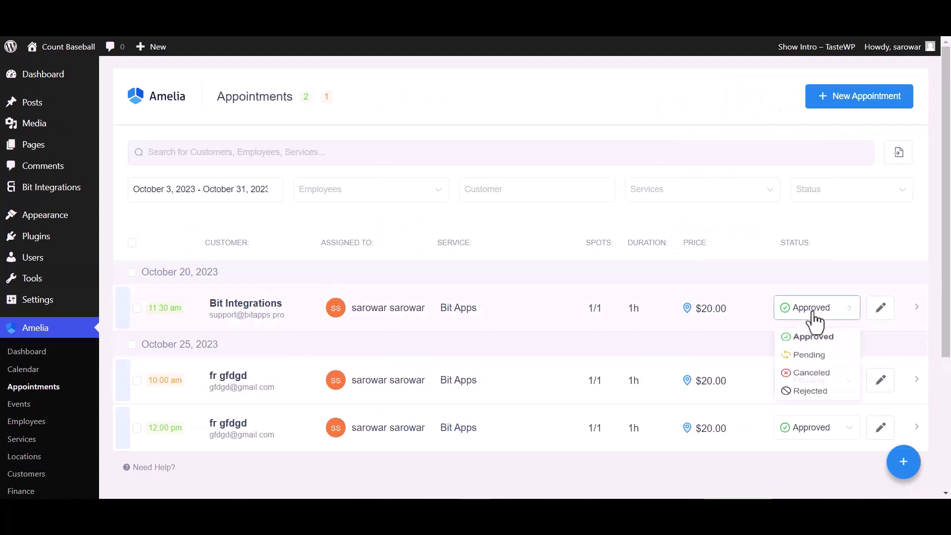
click(812, 360)
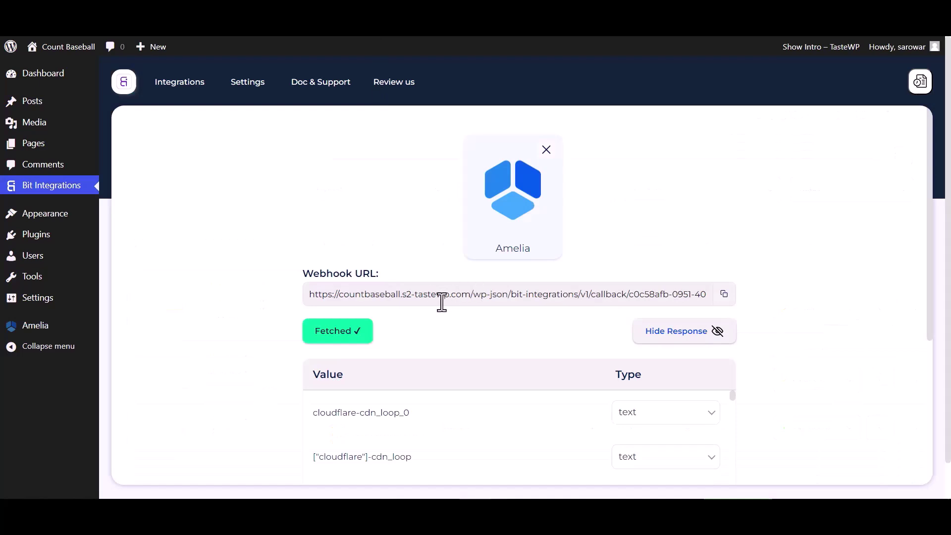
scroll(446, 312, down, 3)
scroll(470, 336, down, 10)
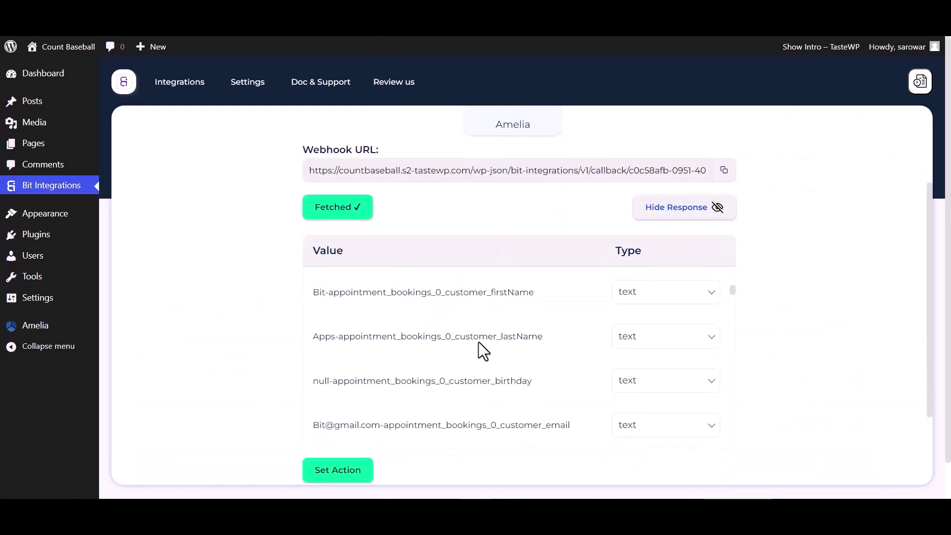
click(338, 471)
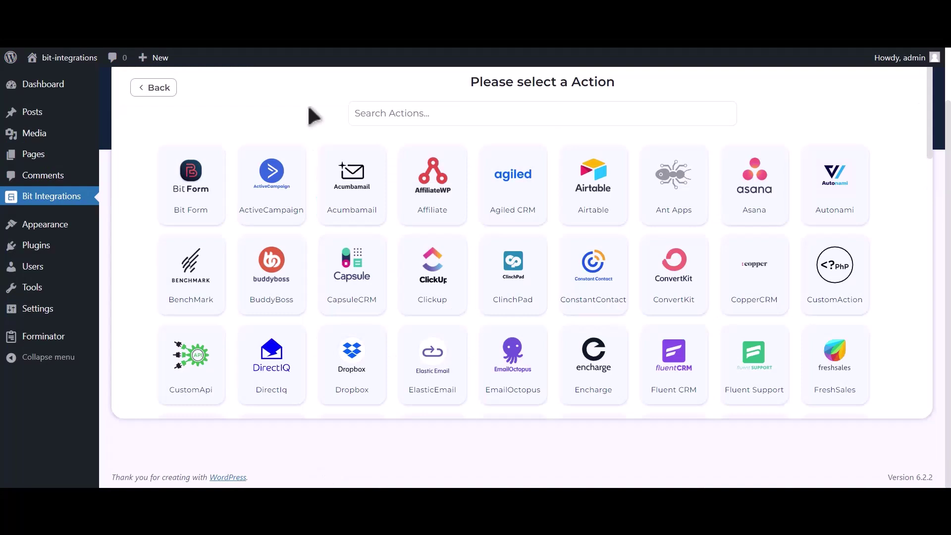
- Choose Google Calendar as the action via 'google ca' search and follow the Google API Console link
click(395, 115)
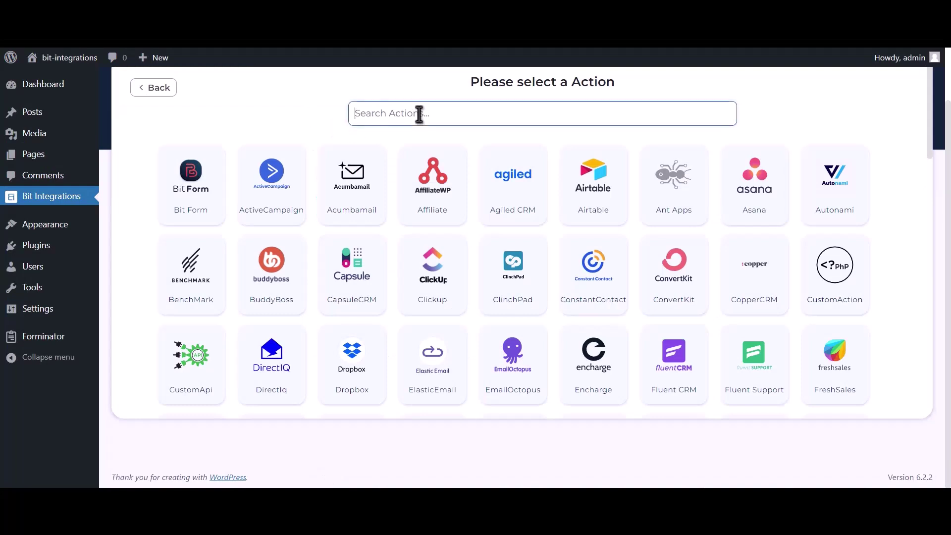
text(goog)
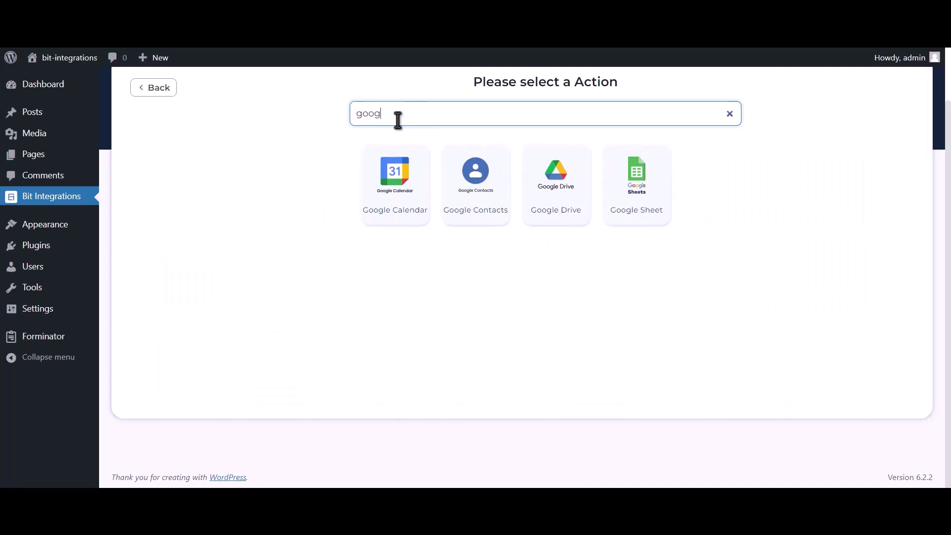
text(le calendar)
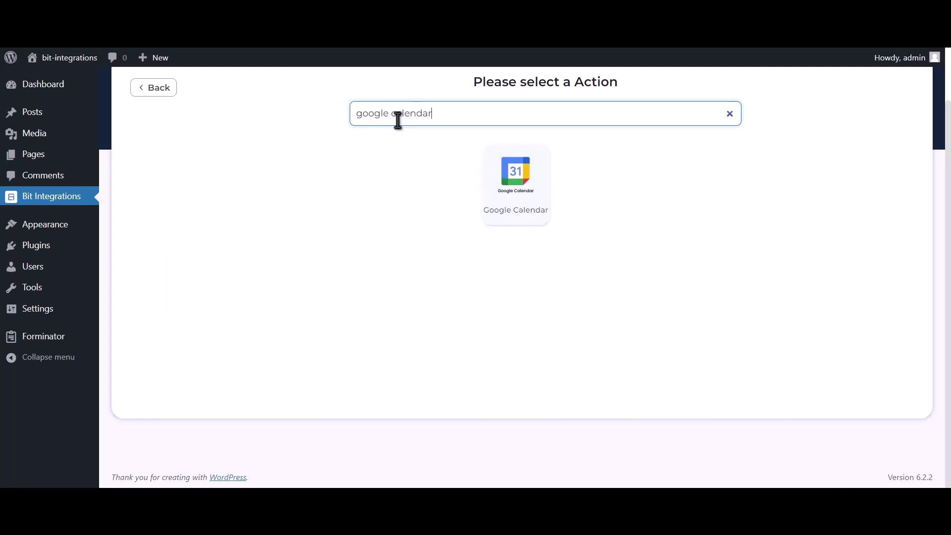
click(530, 205)
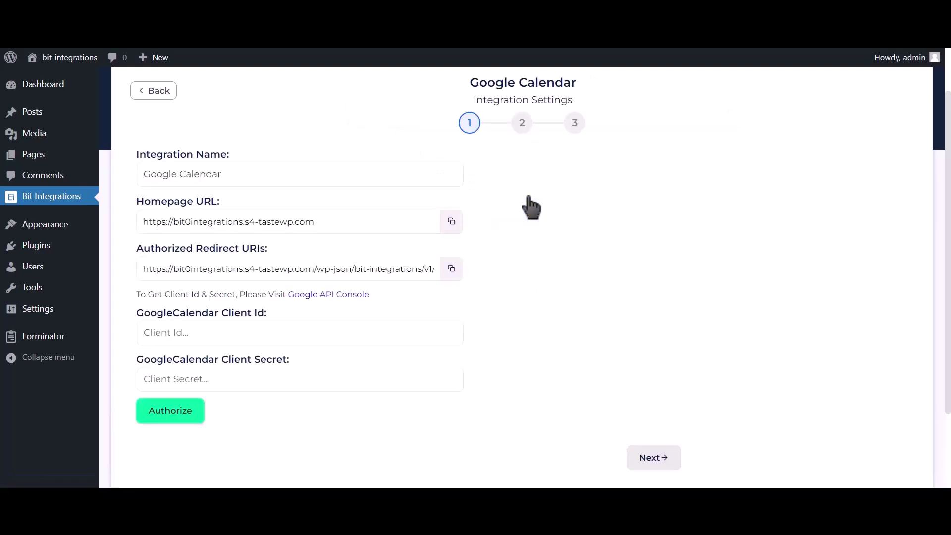
drag(135, 293, 325, 304)
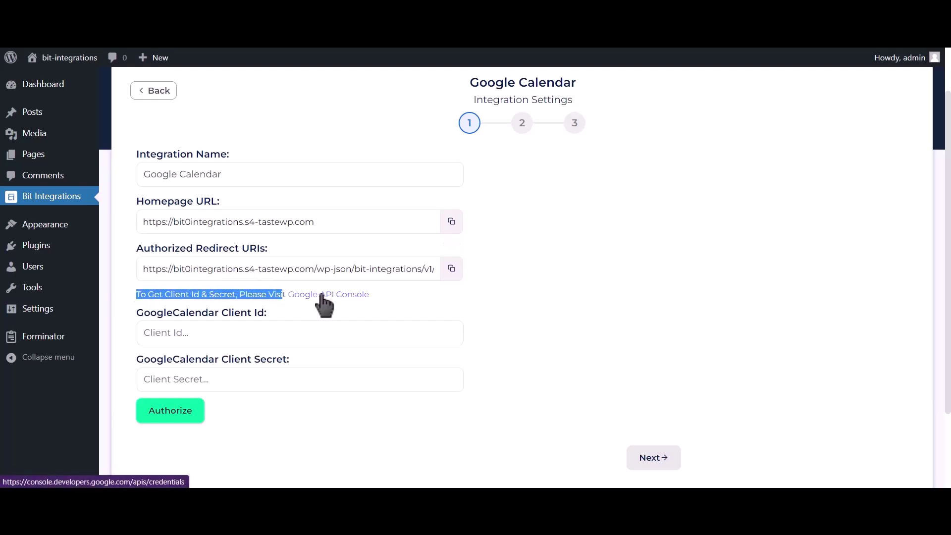
click(324, 305)
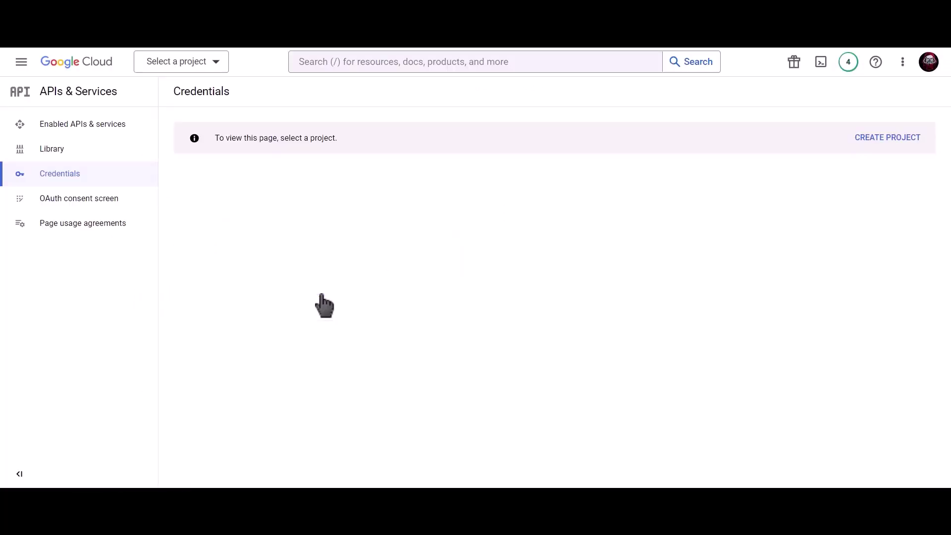
- Create a Google Cloud project named 'Bit Integrations'
click(877, 138)
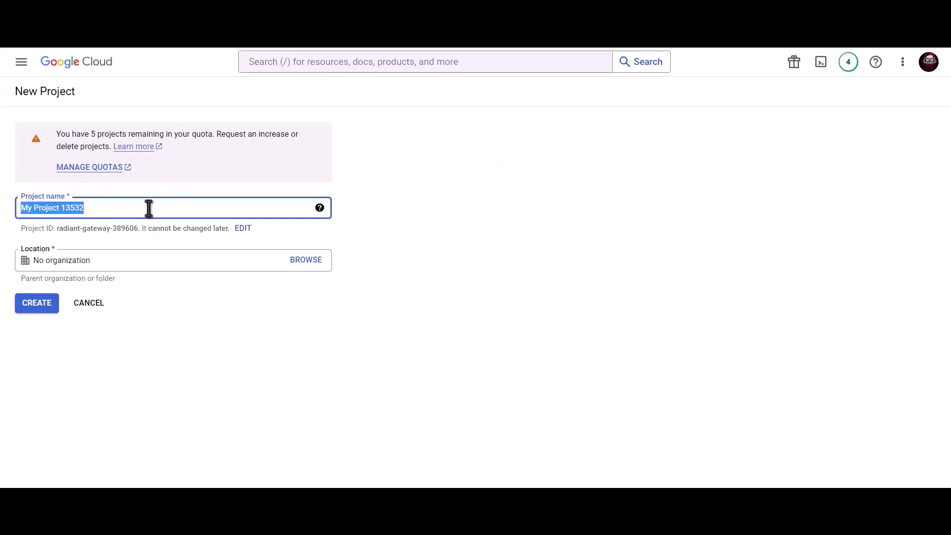
text(Bit In)
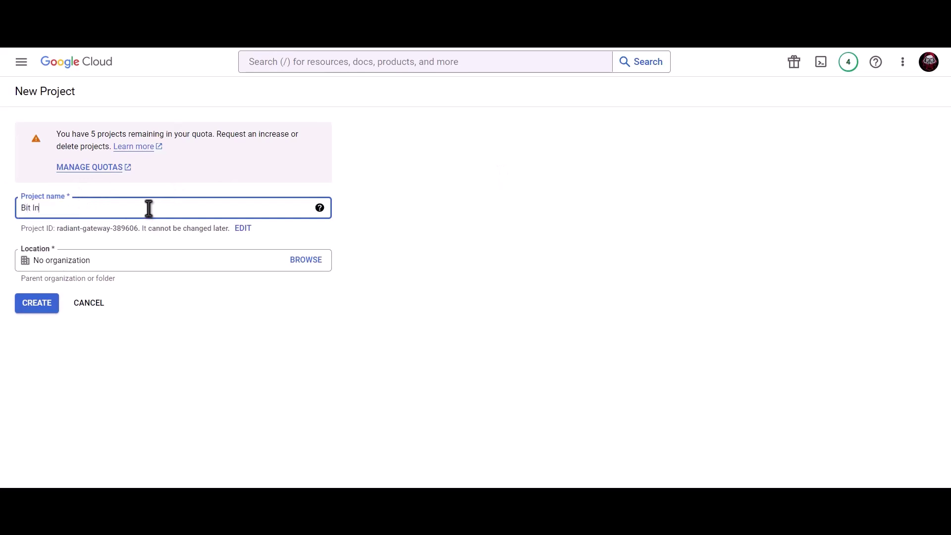
text(tegrations)
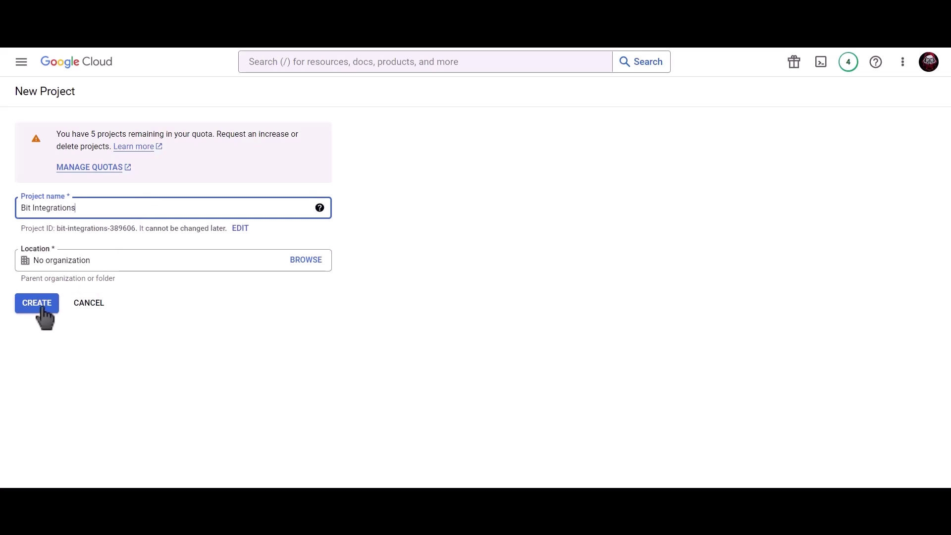
click(43, 309)
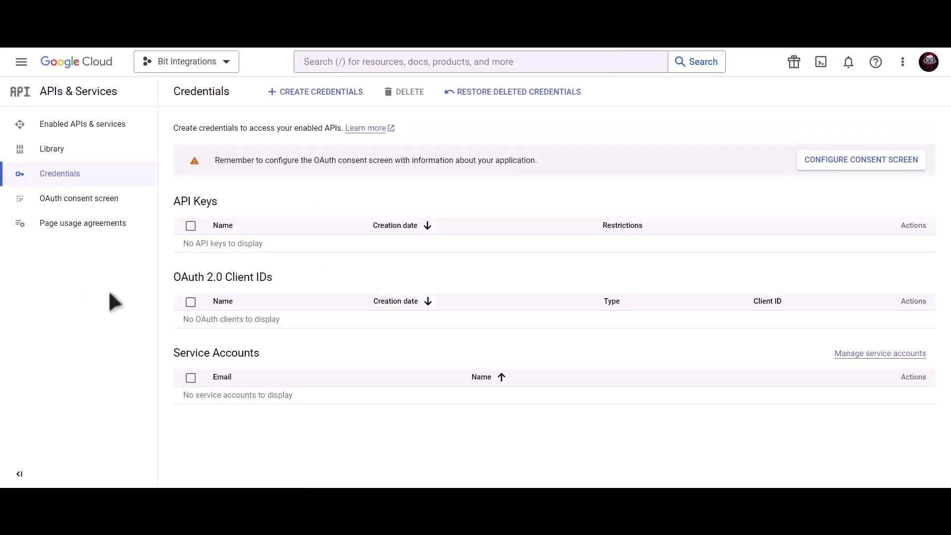
click(825, 167)
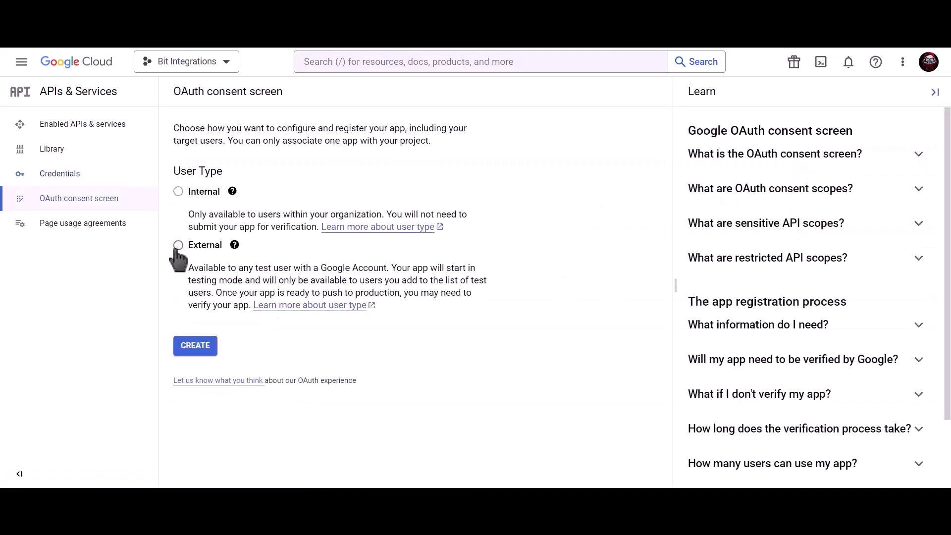
- Register the consent screen with the External user type
click(178, 246)
click(200, 353)
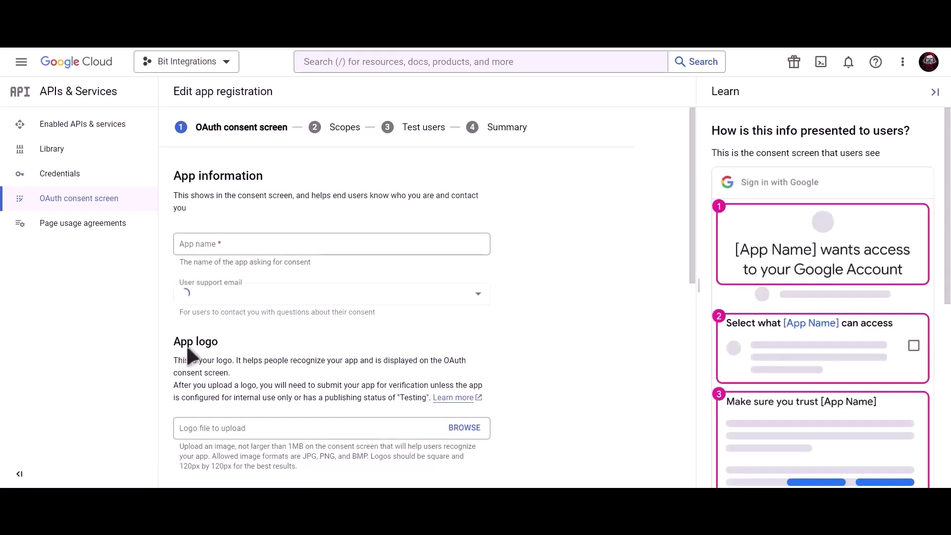
- Enter app name 'Bit Integrations', the account's support e-mail and developer contact e-mail, and save
click(259, 246)
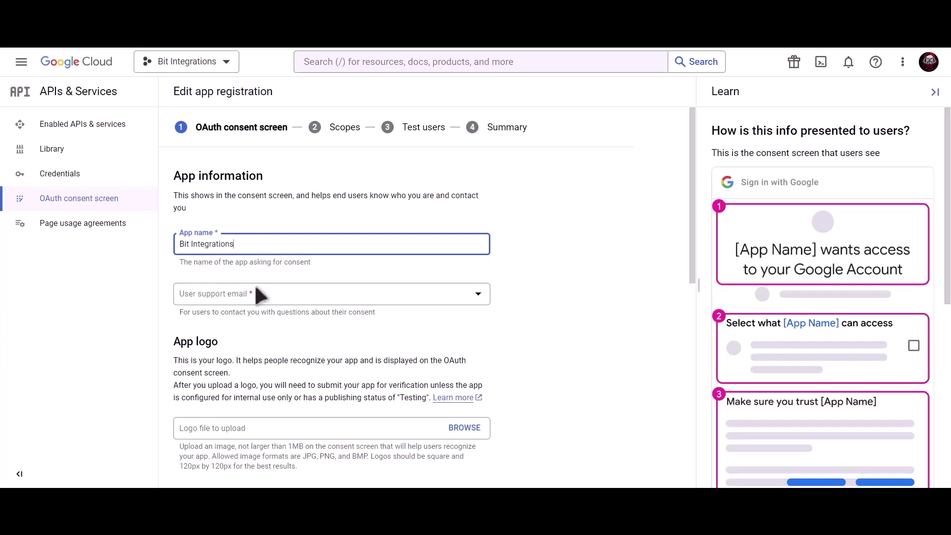
click(258, 300)
click(262, 304)
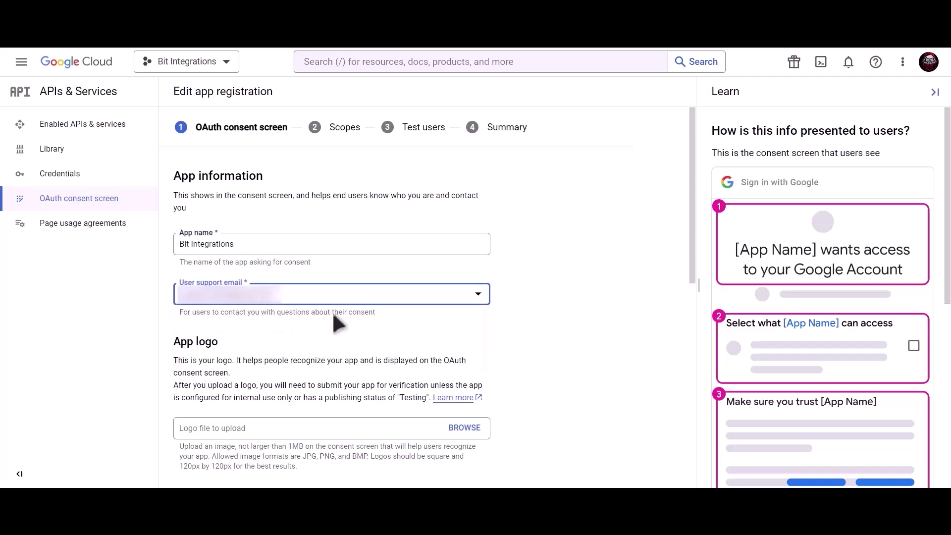
scroll(333, 317, down, 9)
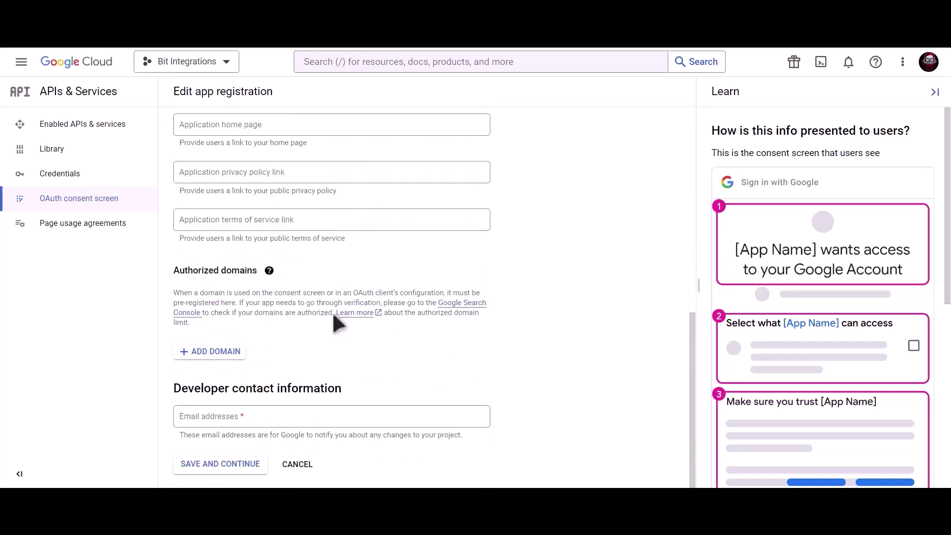
click(272, 414)
click(230, 436)
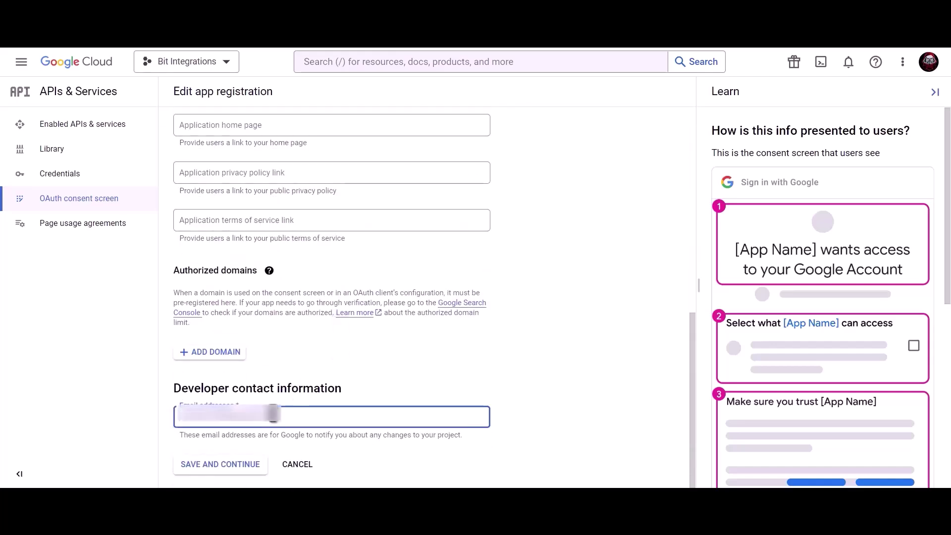
click(232, 477)
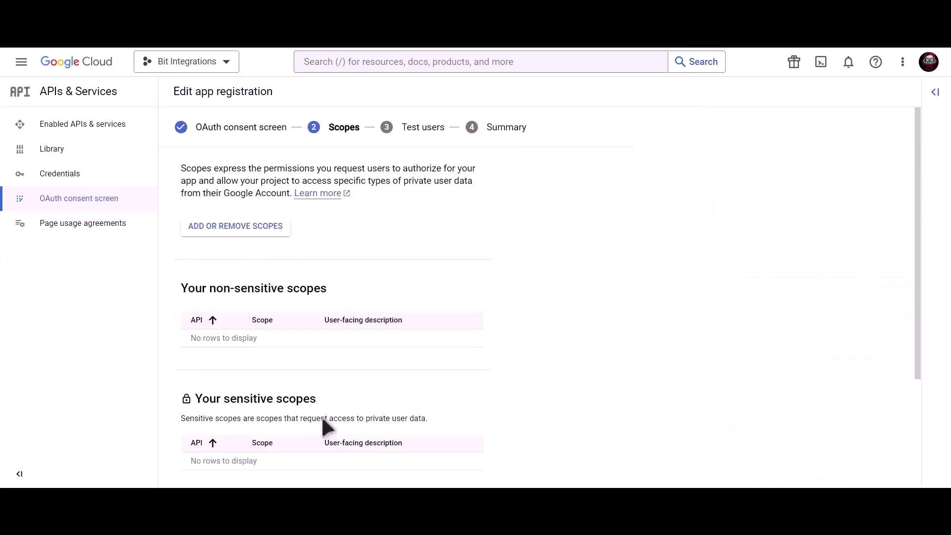
- Skip the Scopes and Test users steps and go back to the consent screen dashboard
scroll(321, 415, down, 3)
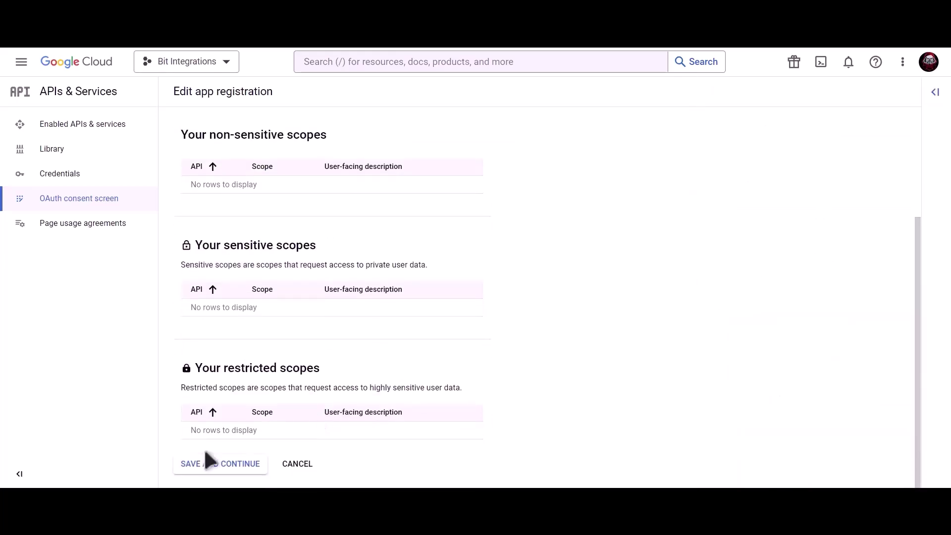
click(219, 464)
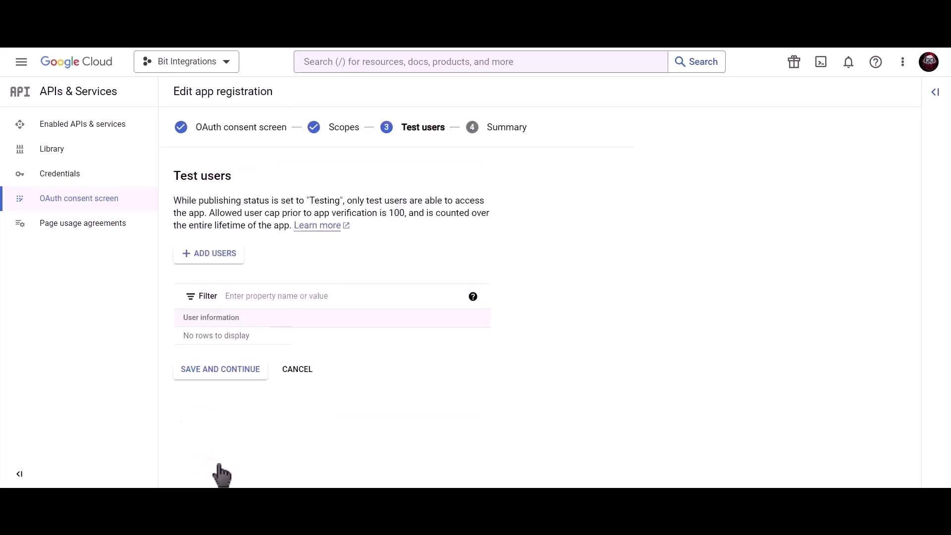
click(245, 376)
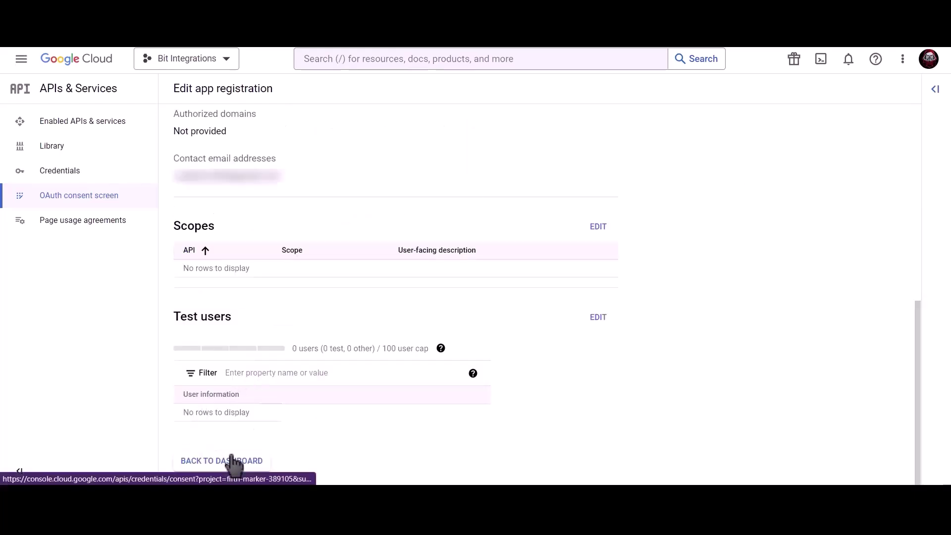
click(231, 460)
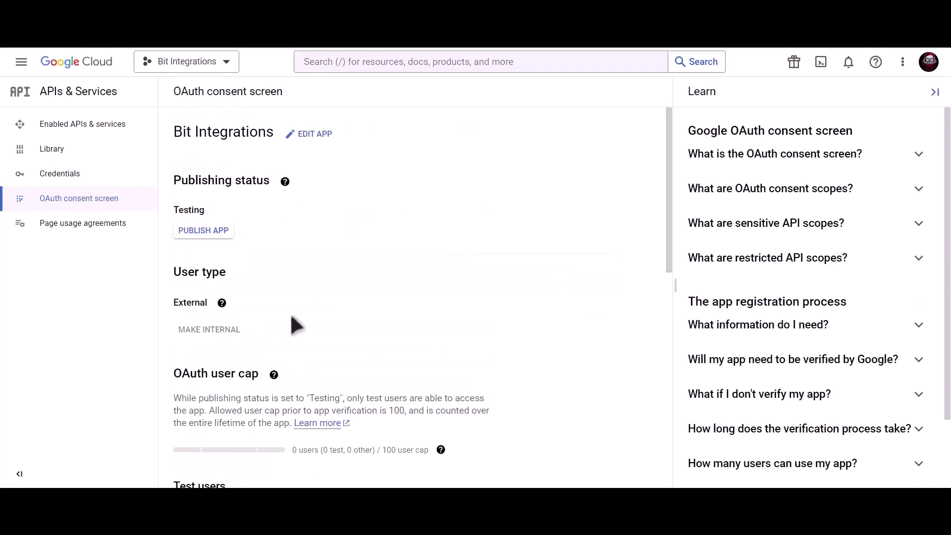
- Publish the Bit Integrations app and confirm pushing it to production
click(216, 232)
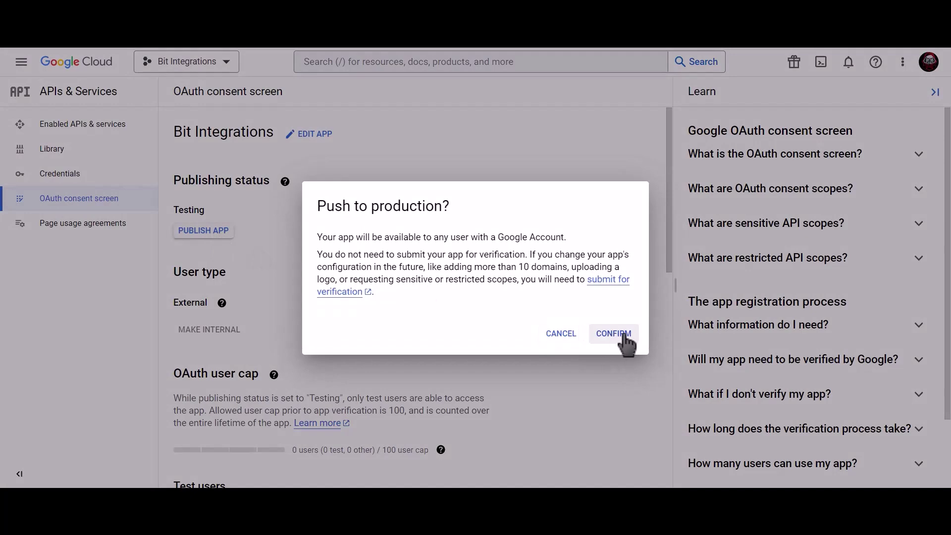
click(624, 334)
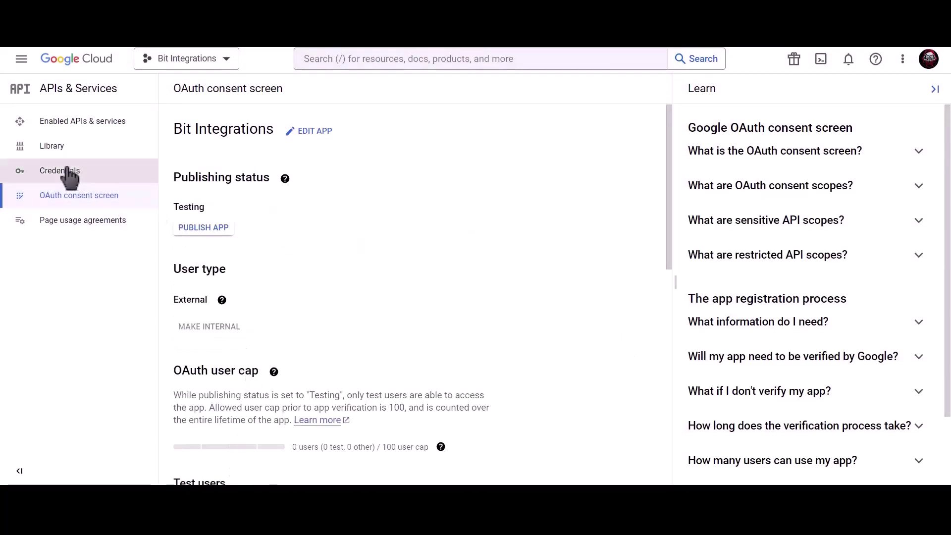
- Search 'google calendar api', enable the Google Calendar API, and return to Credentials
click(125, 178)
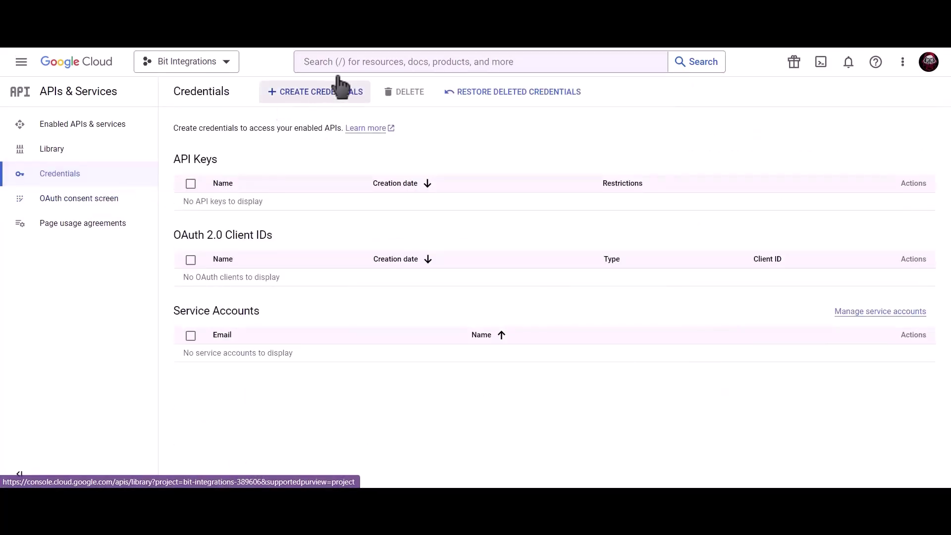
click(390, 59)
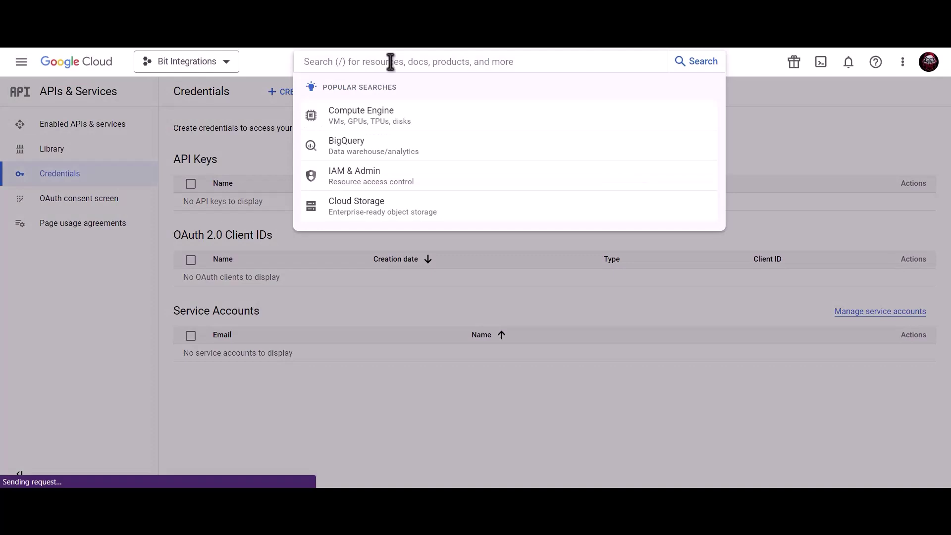
text(google)
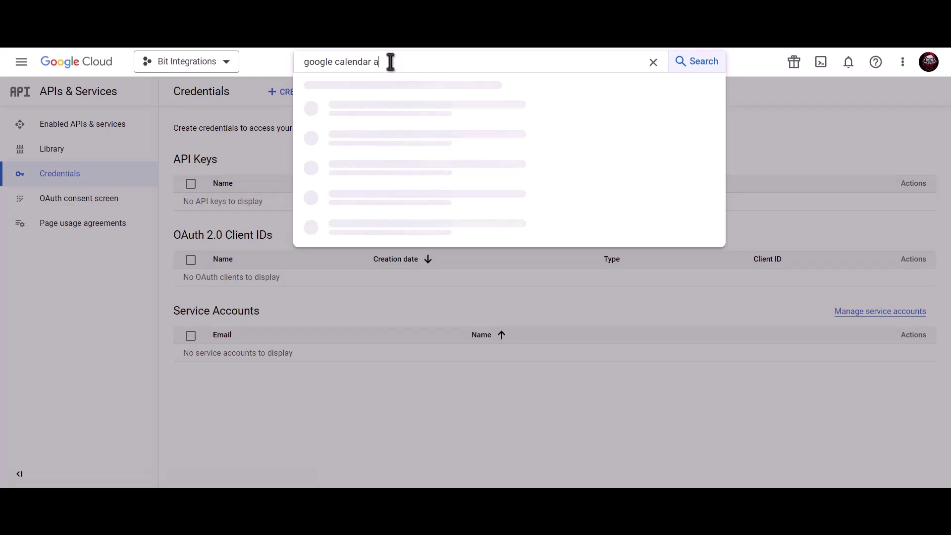
text(calendar aoi)
key(BackSpace)
key(BackSpace)
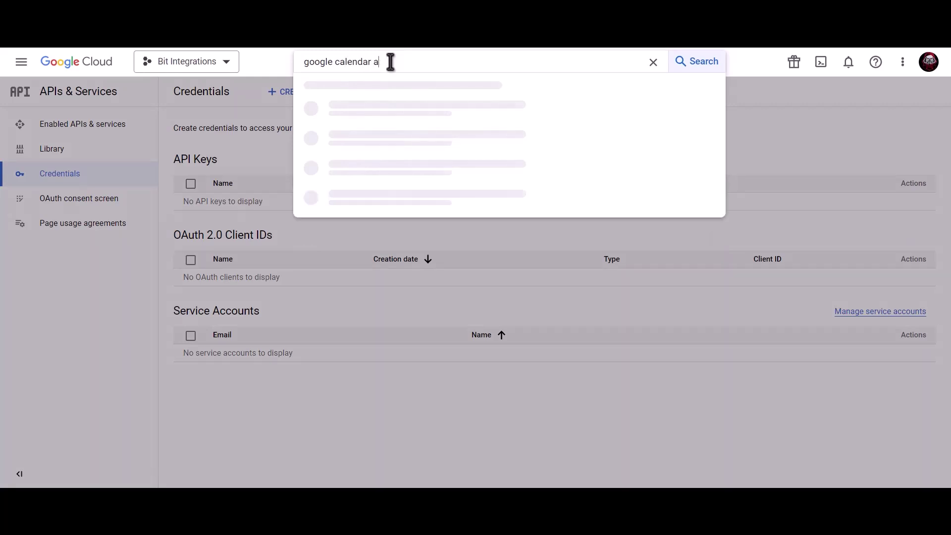
text(pi)
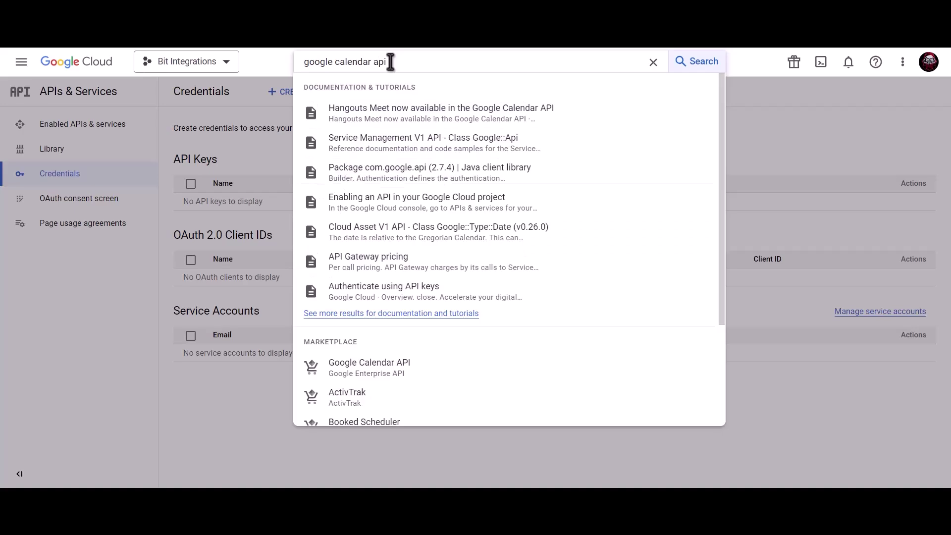
click(396, 376)
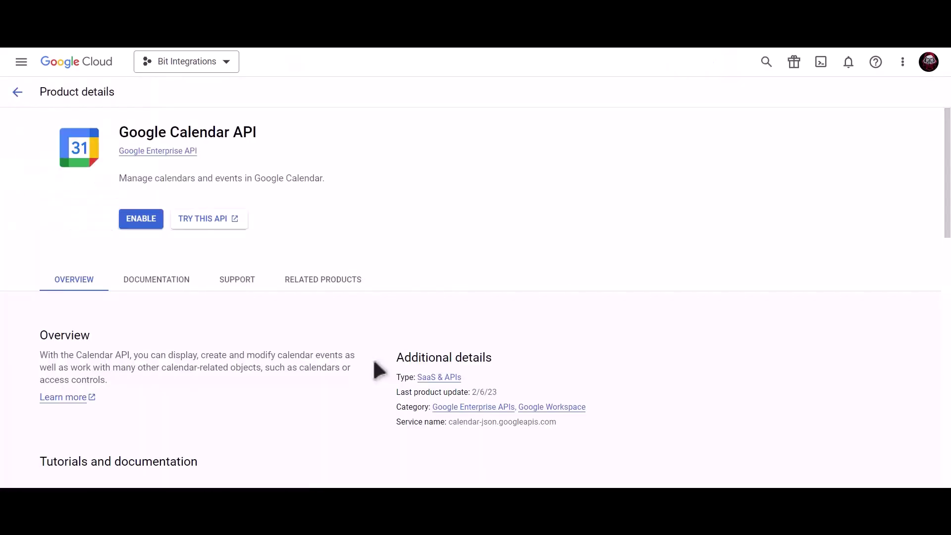
click(143, 223)
click(125, 178)
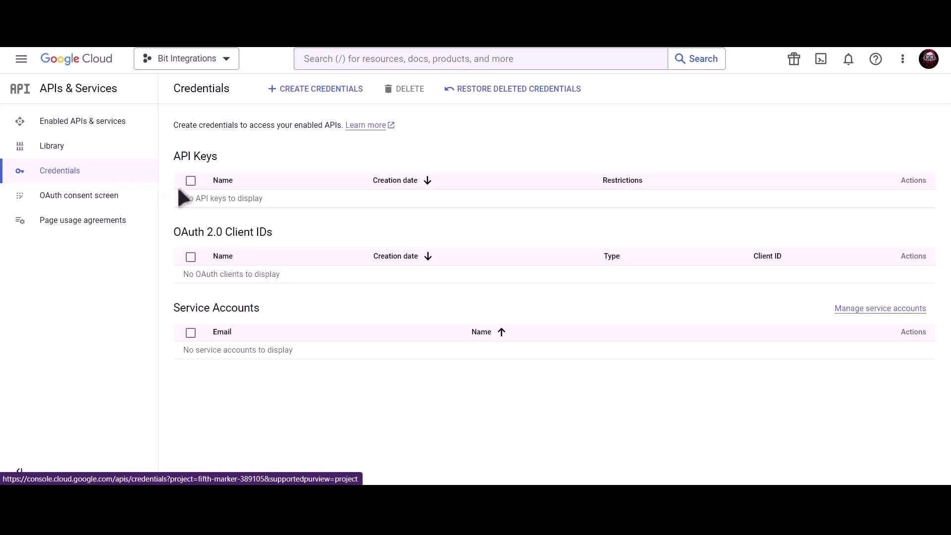
- Start an OAuth client ID credential of type Web application and retype its name as 'Bit Integ…'
click(323, 94)
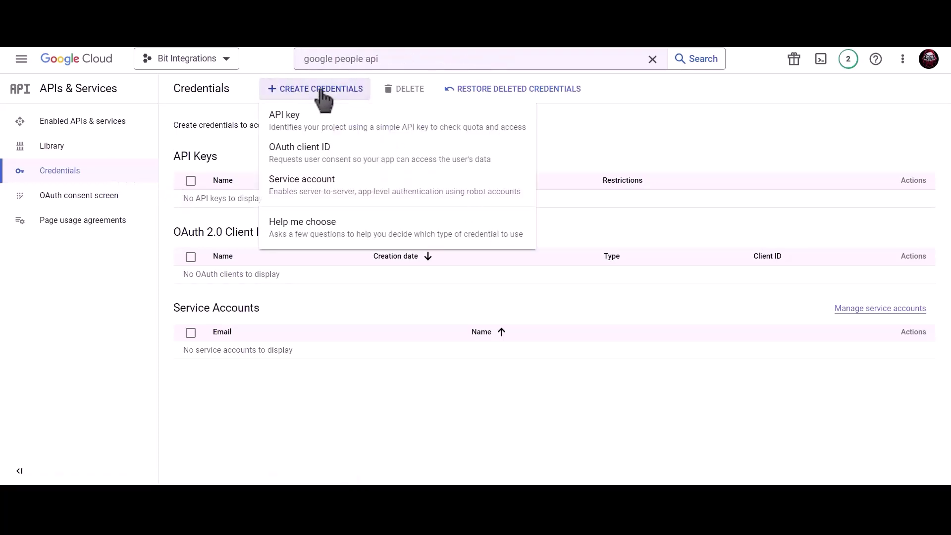
click(397, 165)
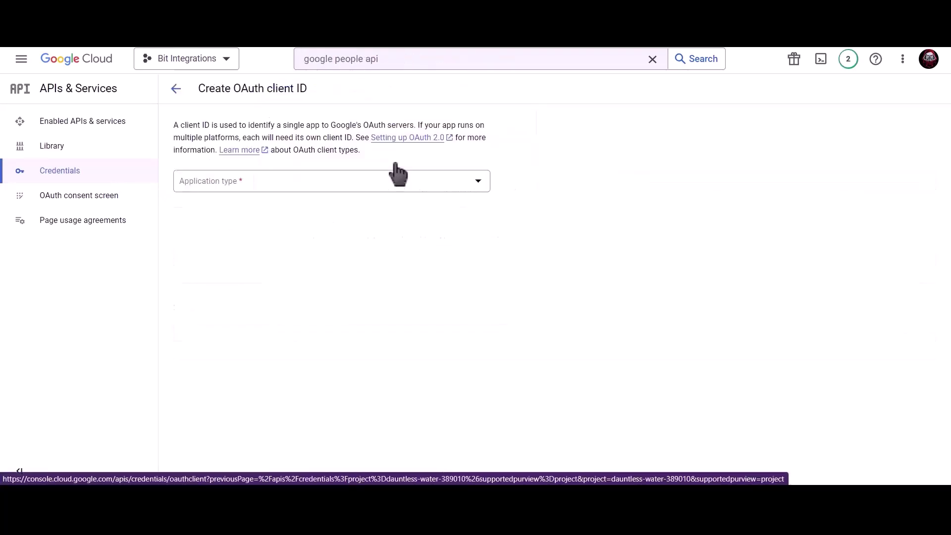
click(294, 187)
click(250, 192)
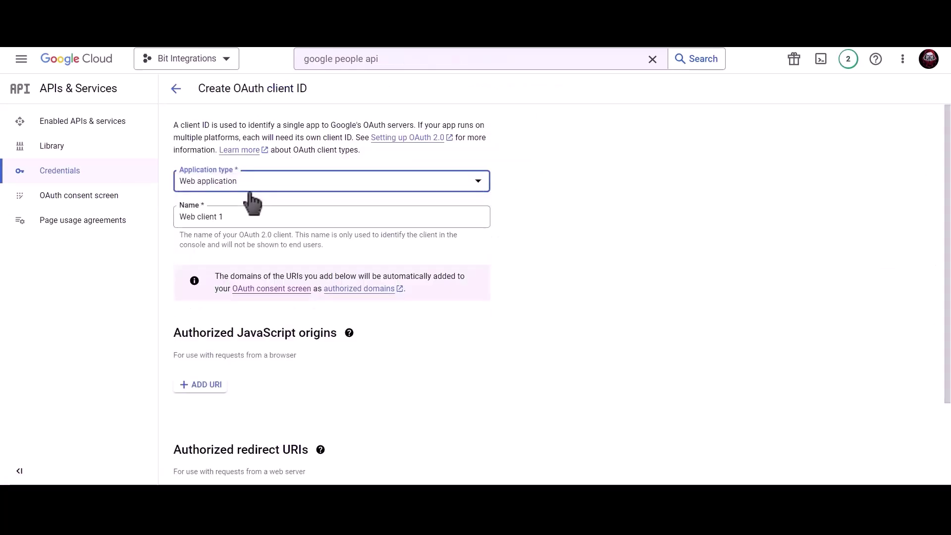
click(245, 213)
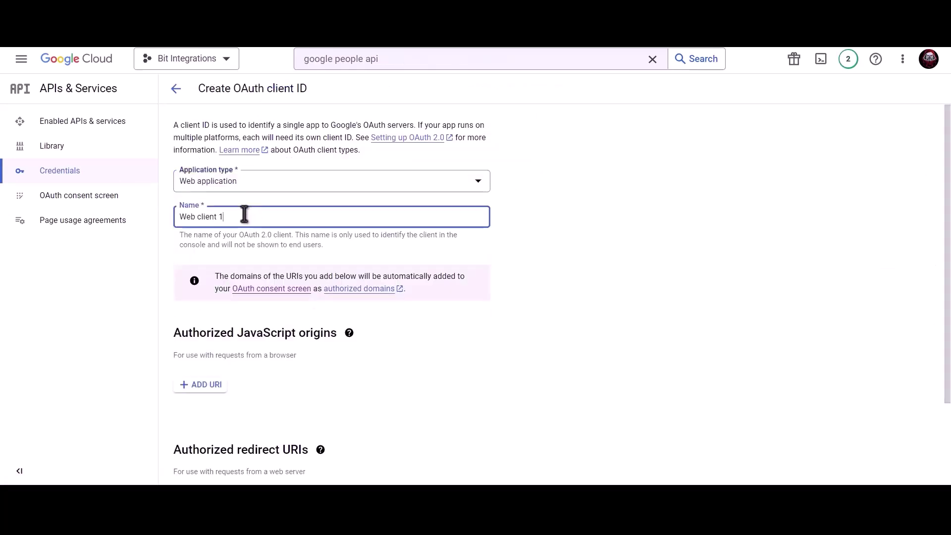
triple_click(280, 216)
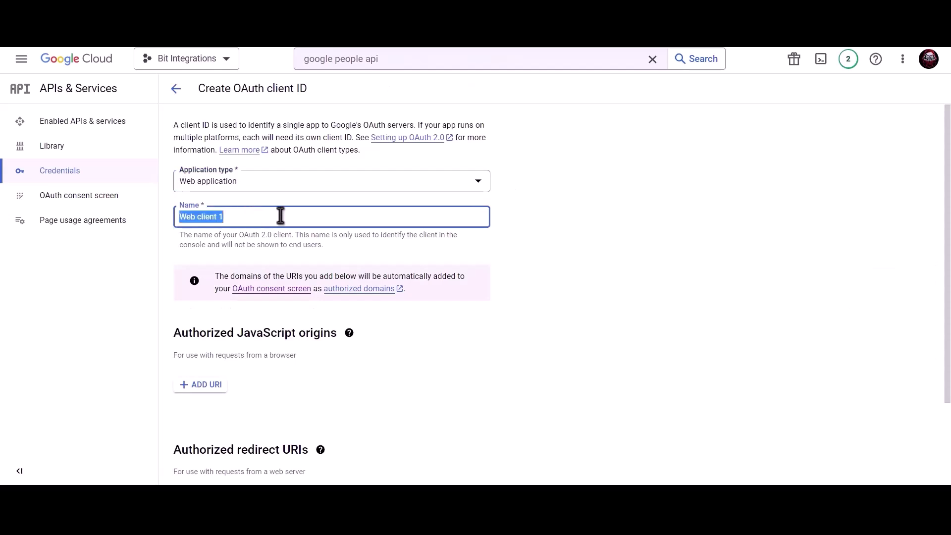
text(Bit In)
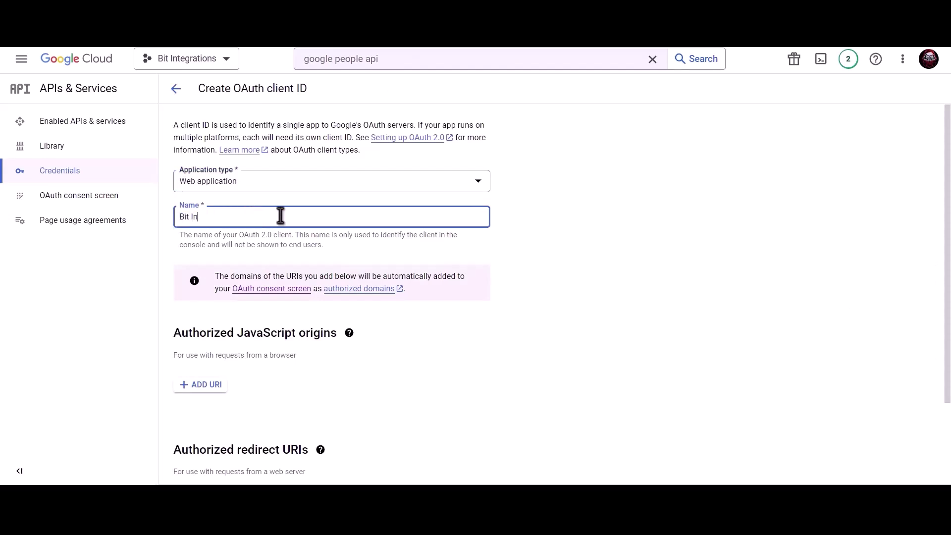
text(tegrations)
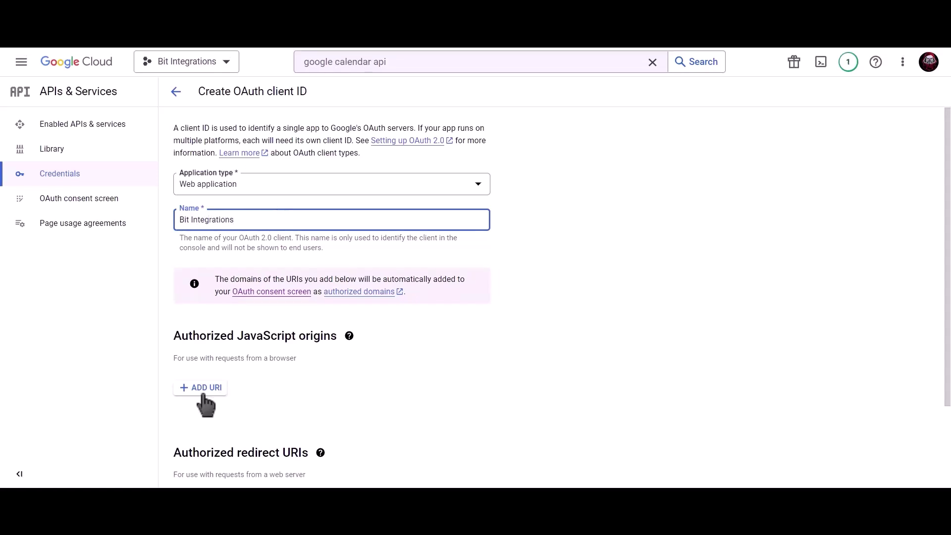
- Add the site's homepage URL as an authorized JavaScript origin
click(203, 388)
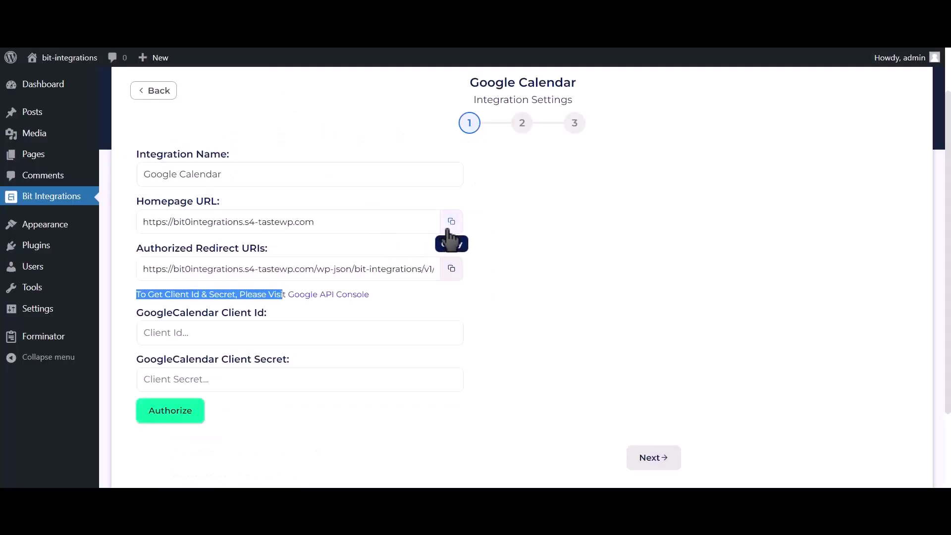
click(451, 223)
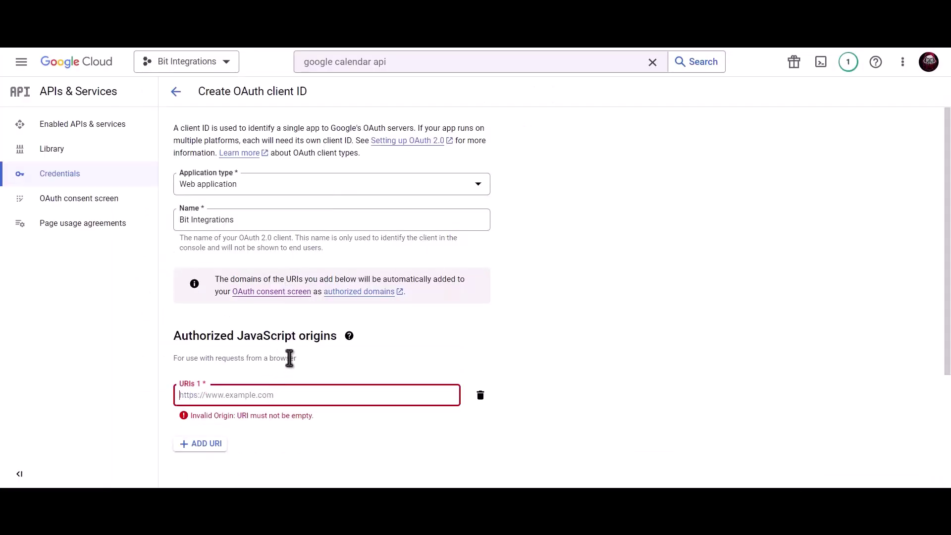
key(ctrl+v)
scroll(292, 356, down, 3)
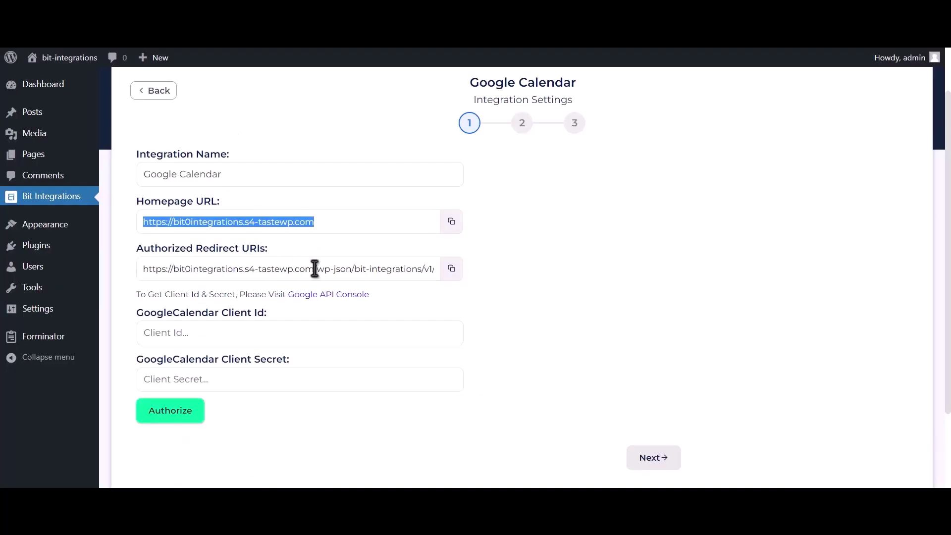
- Add the plugin's redirect URI as an authorized redirect URI and create the client
click(452, 270)
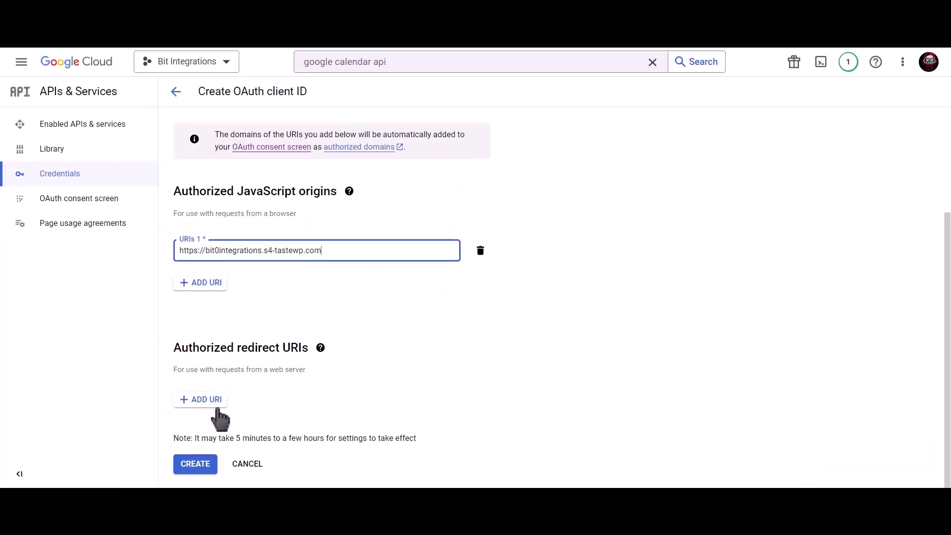
click(223, 404)
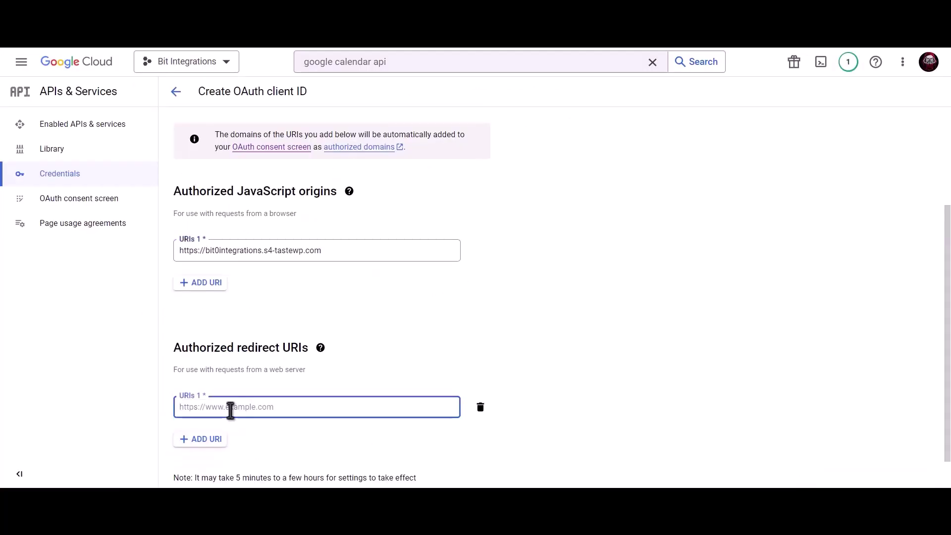
key(ctrl+v)
scroll(301, 347, down, 1)
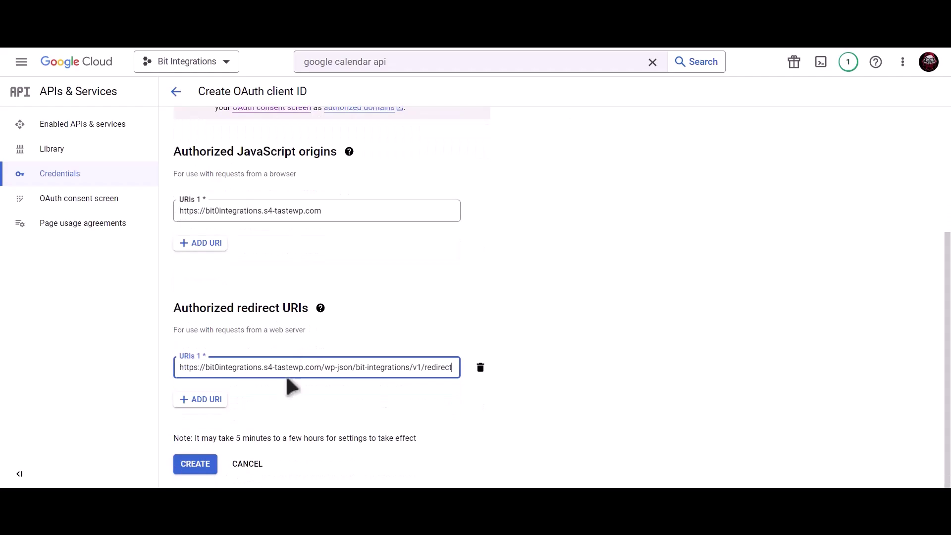
click(196, 468)
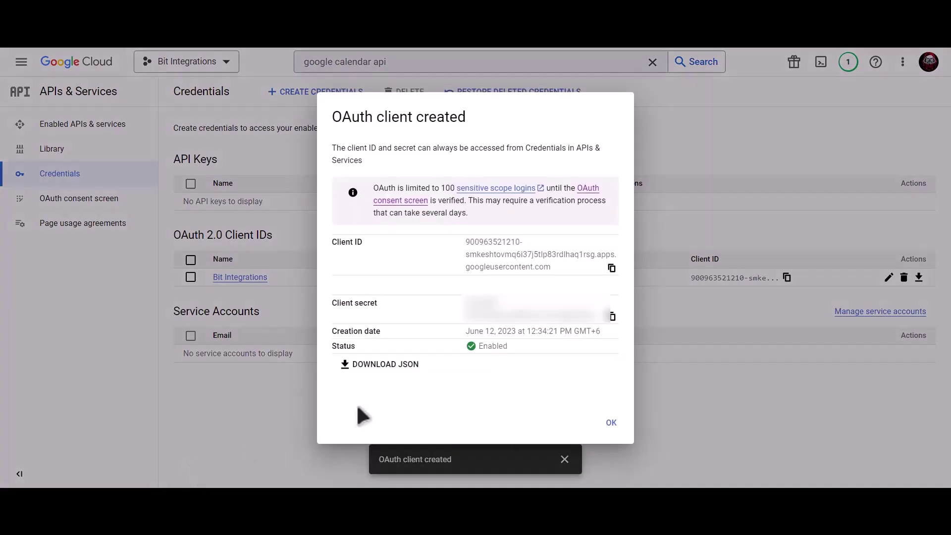
- Copy the new client ID and client secret into the GoogleCalendar Client Id and Client Secret fields
click(611, 268)
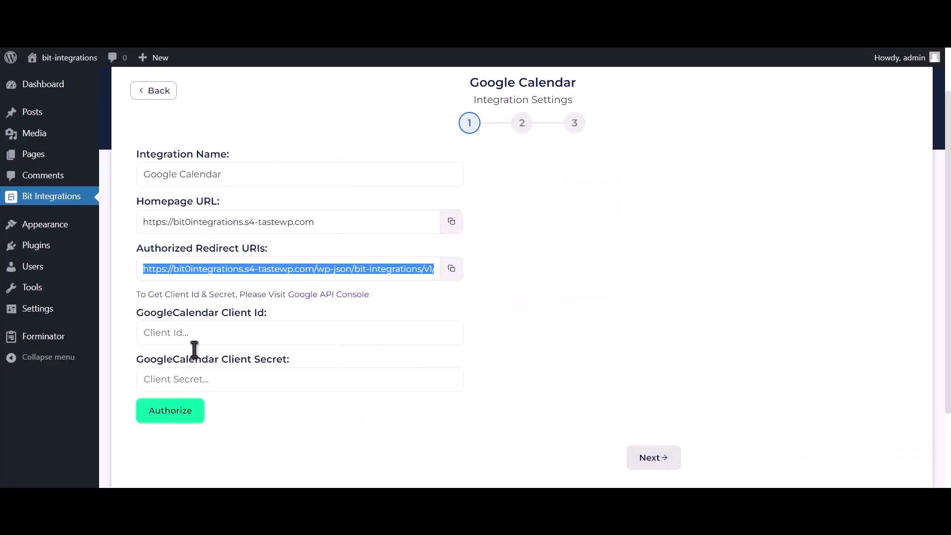
click(208, 333)
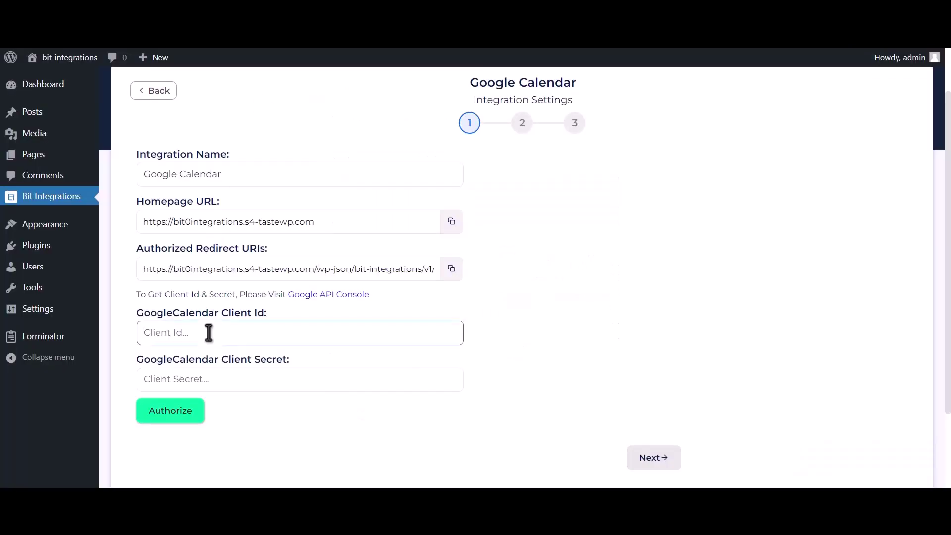
key(ctrl+v)
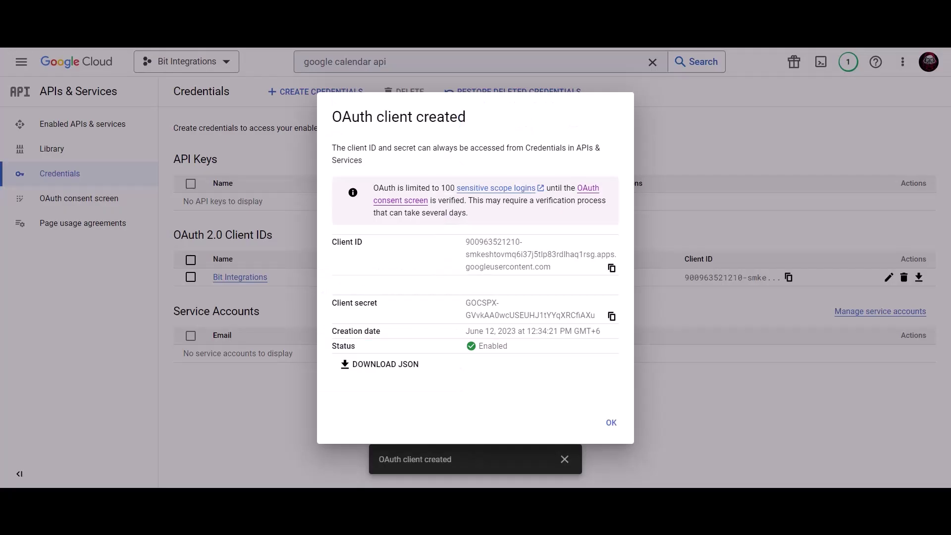
click(612, 317)
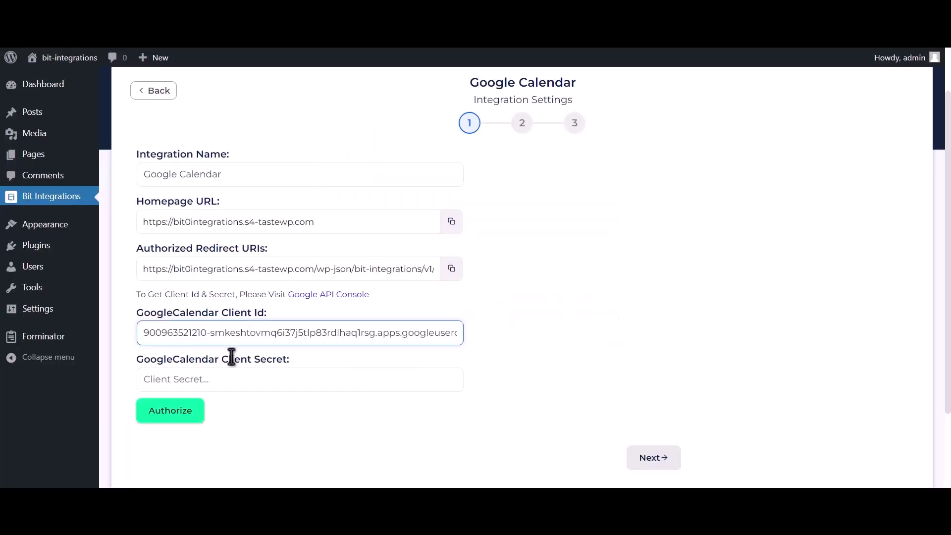
click(229, 379)
key(ctrl+v)
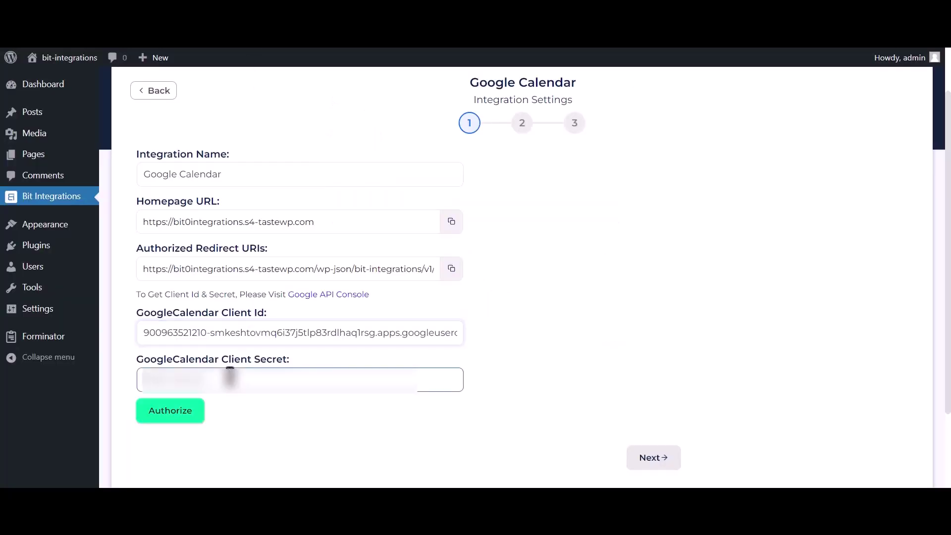
- Authorize Google Calendar with a Google account, proceeding past the unverified-app warning and granting calendar access
click(173, 414)
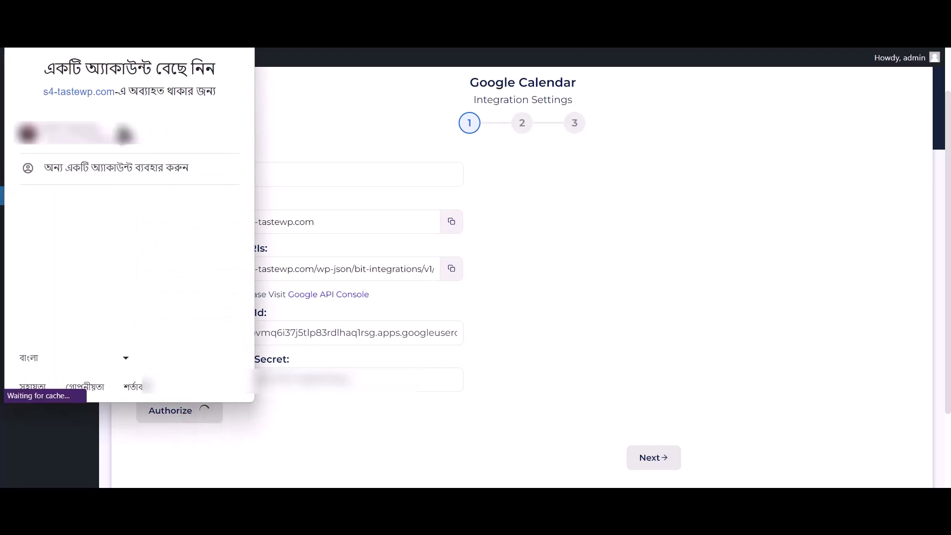
click(173, 135)
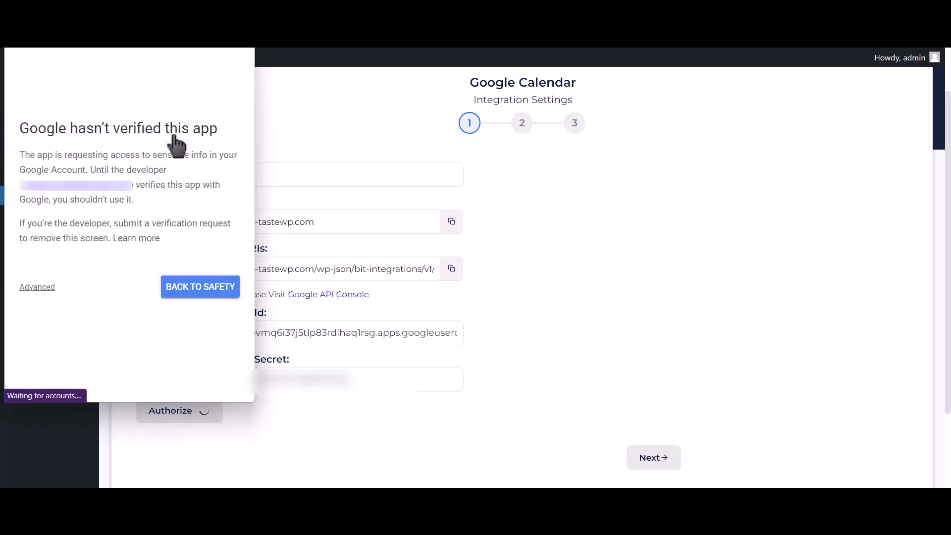
click(37, 287)
click(68, 377)
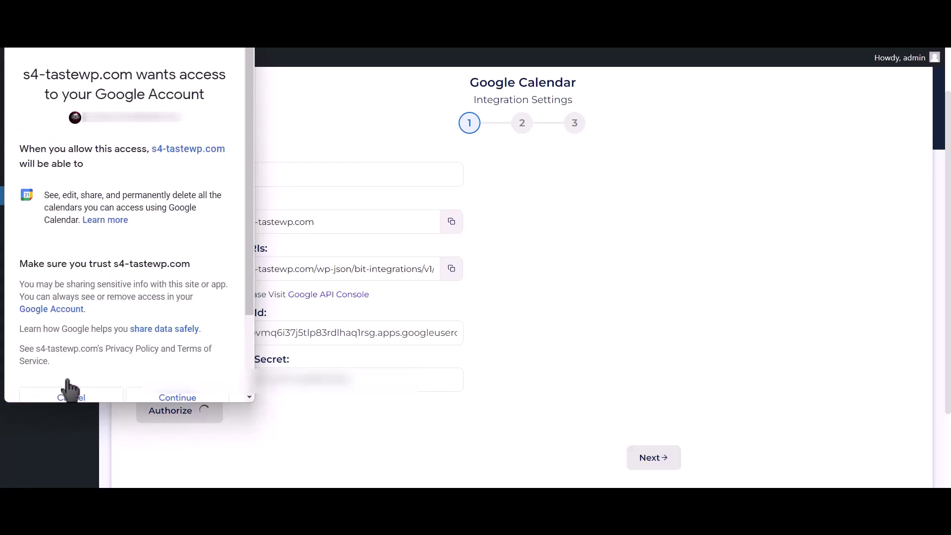
click(200, 398)
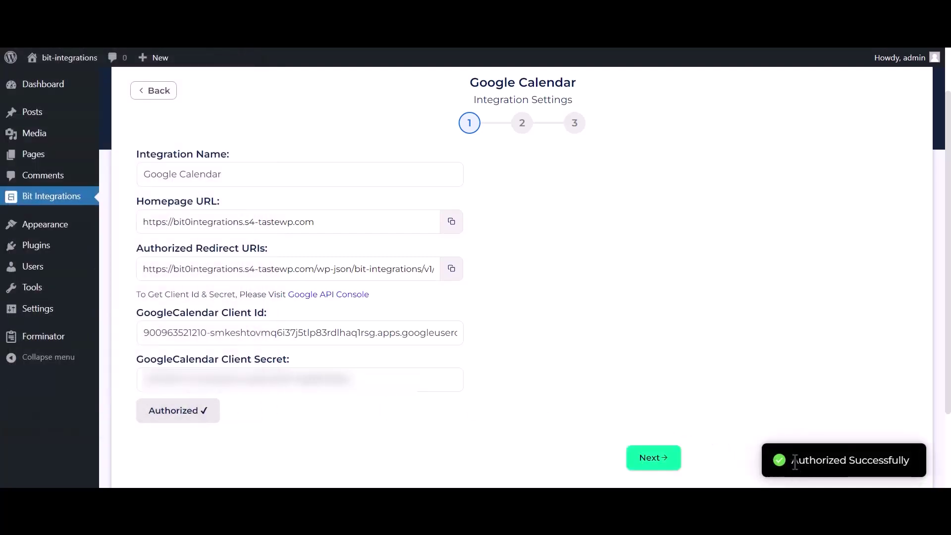
drag(792, 460, 907, 463)
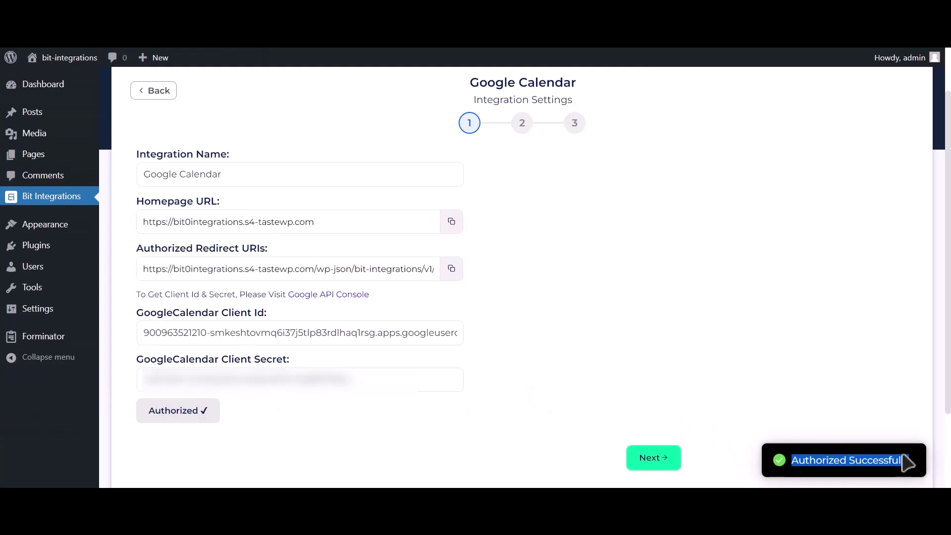
click(661, 463)
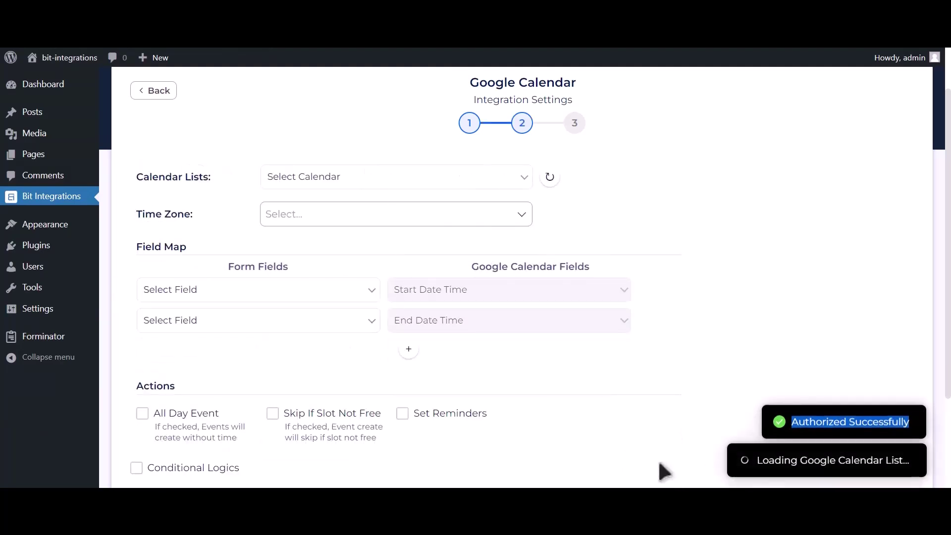
- Choose the Bit Integrations (owner) calendar and search 'dhaka' to set the Asia/Dhaka time zone
click(374, 181)
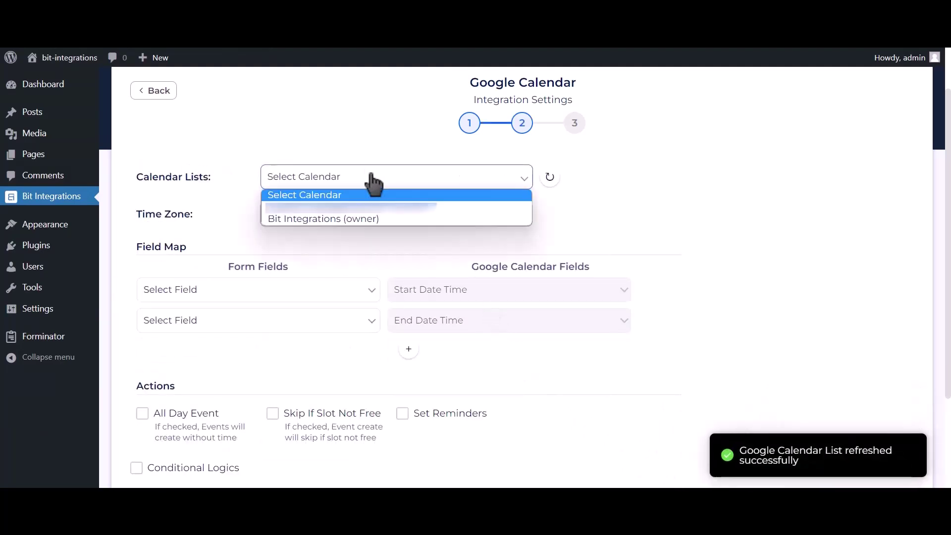
click(366, 220)
click(353, 216)
click(351, 217)
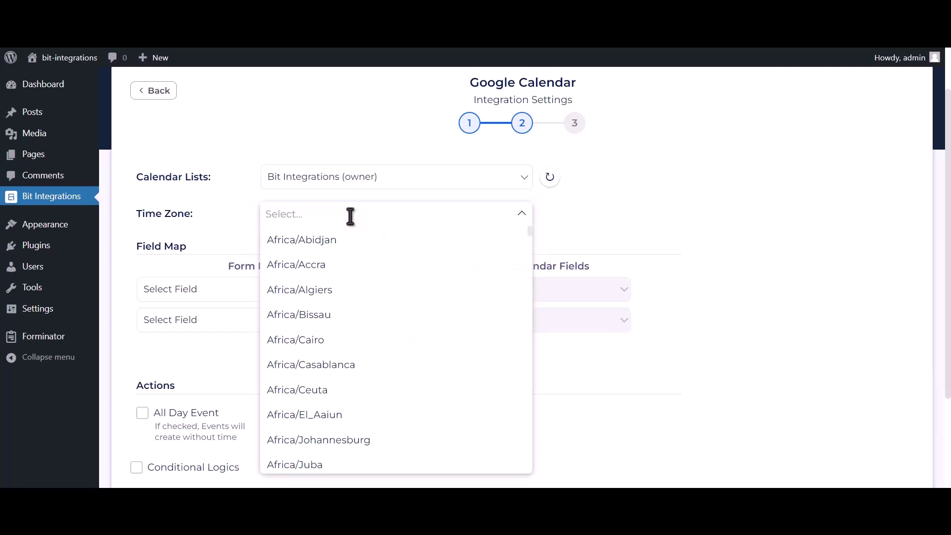
text(dhaka)
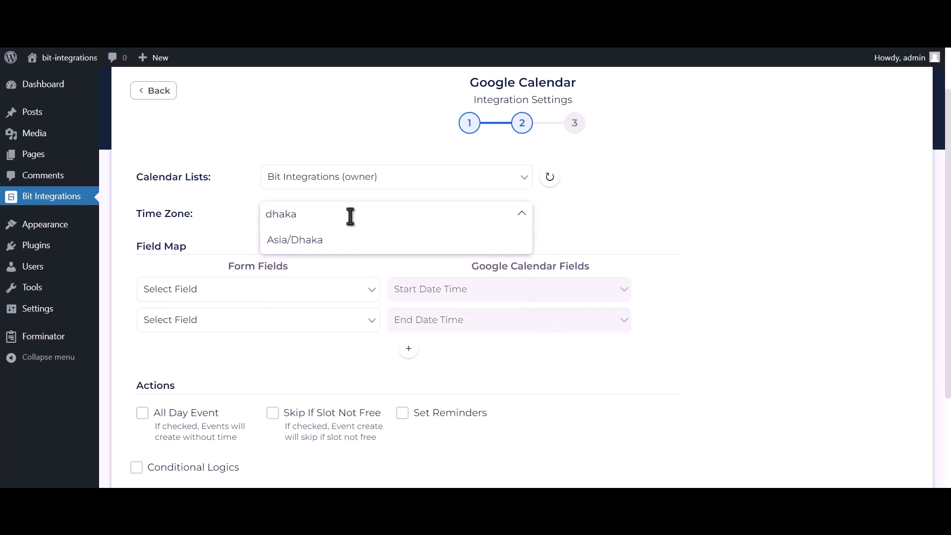
click(343, 242)
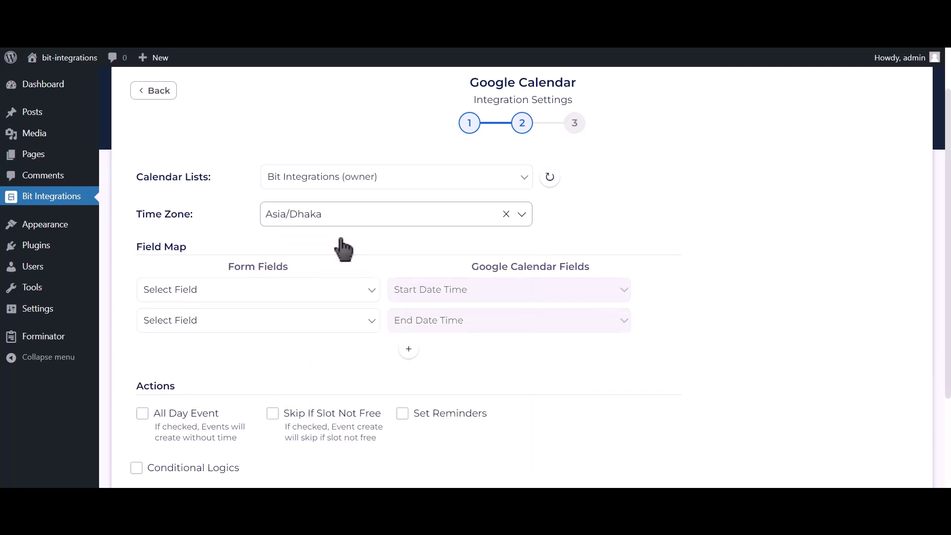
scroll(361, 244, up, 1)
scroll(361, 297, down, 2)
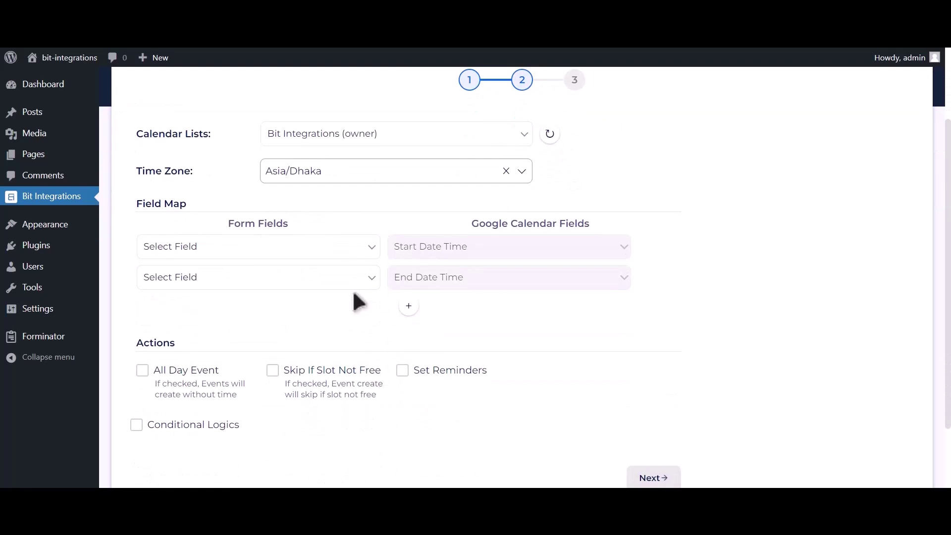
- Map Date-1 to the event start and end times, and Email Address-1 to Description
click(286, 251)
click(182, 326)
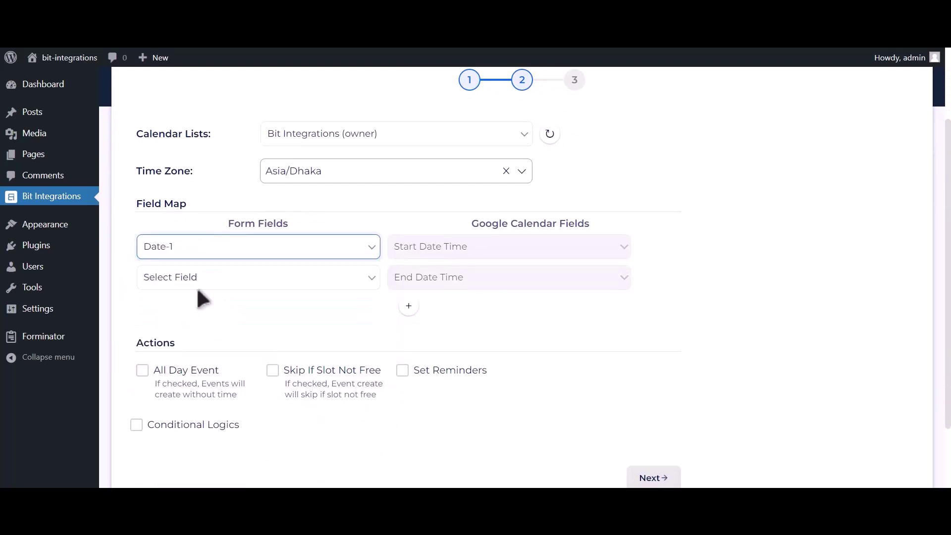
click(317, 281)
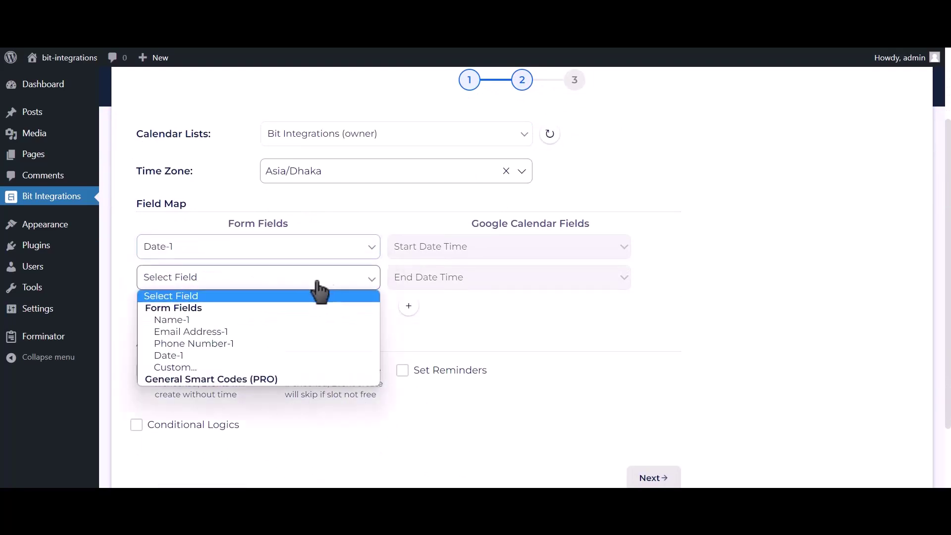
click(205, 355)
click(409, 305)
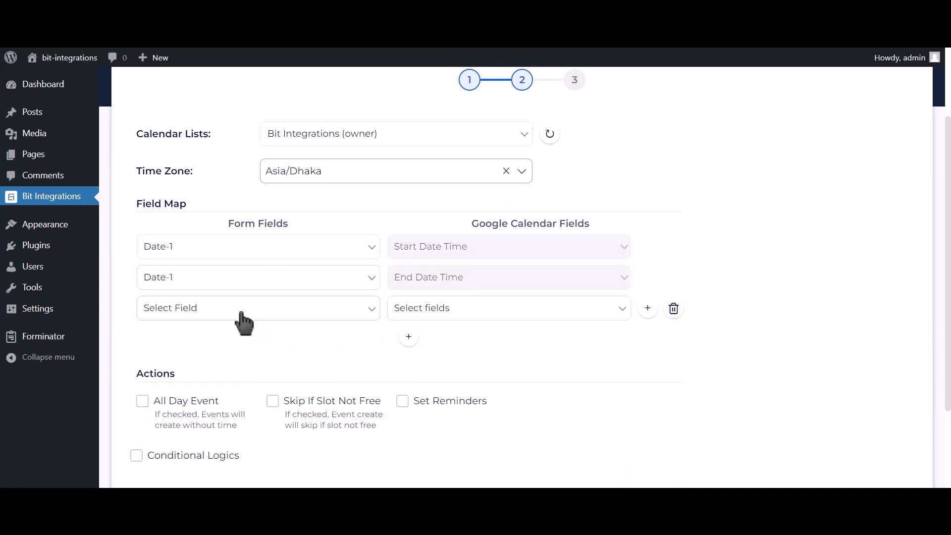
click(240, 312)
click(203, 357)
click(402, 310)
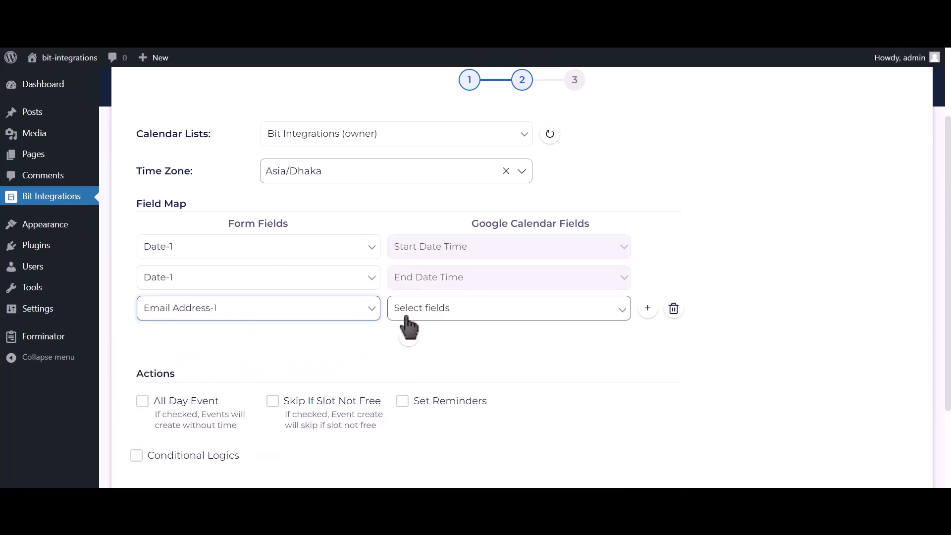
click(419, 362)
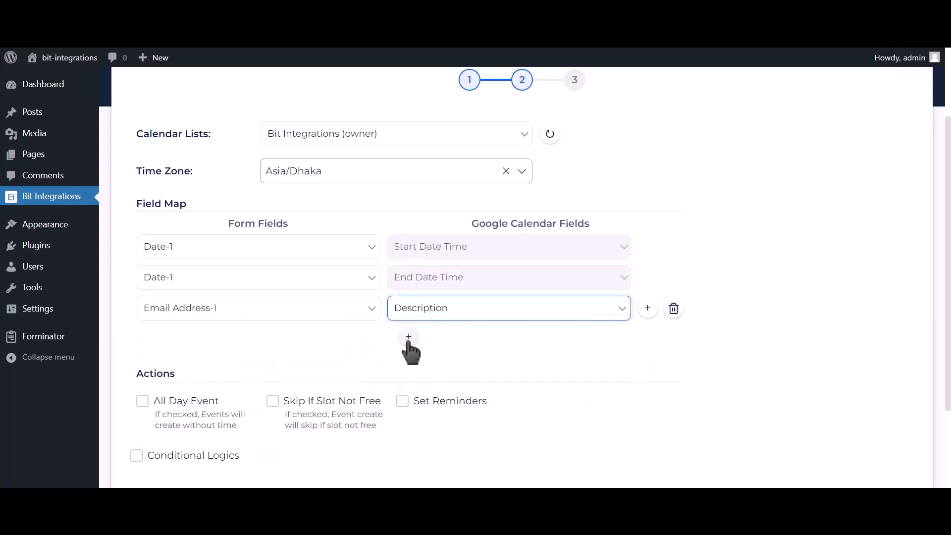
- Add mappings of Name-1 to the event Title and Phone Number-1 to Description
click(409, 338)
click(243, 339)
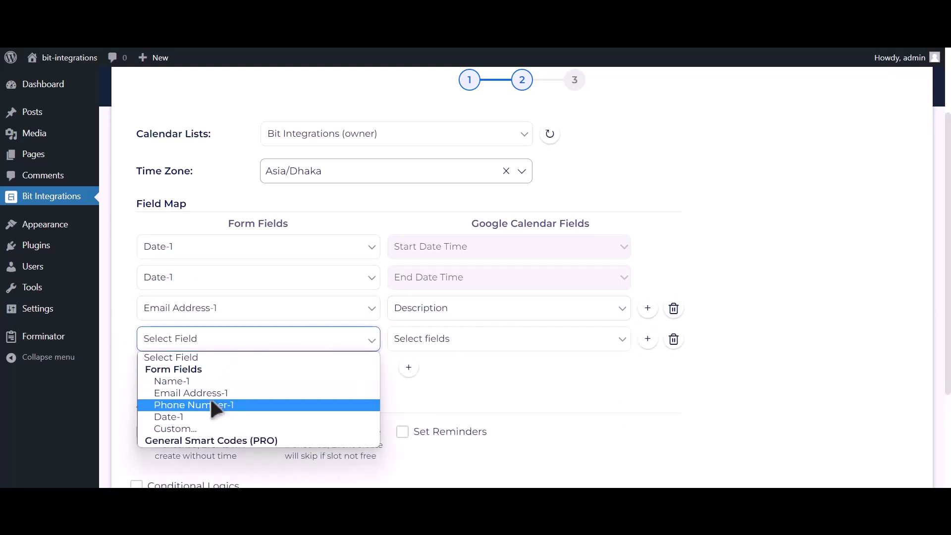
click(210, 382)
click(432, 342)
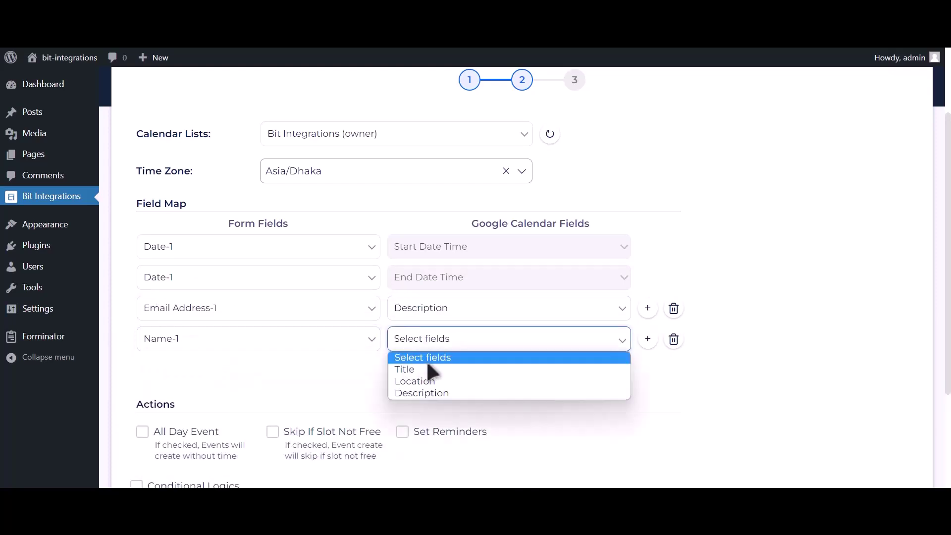
click(420, 367)
click(408, 367)
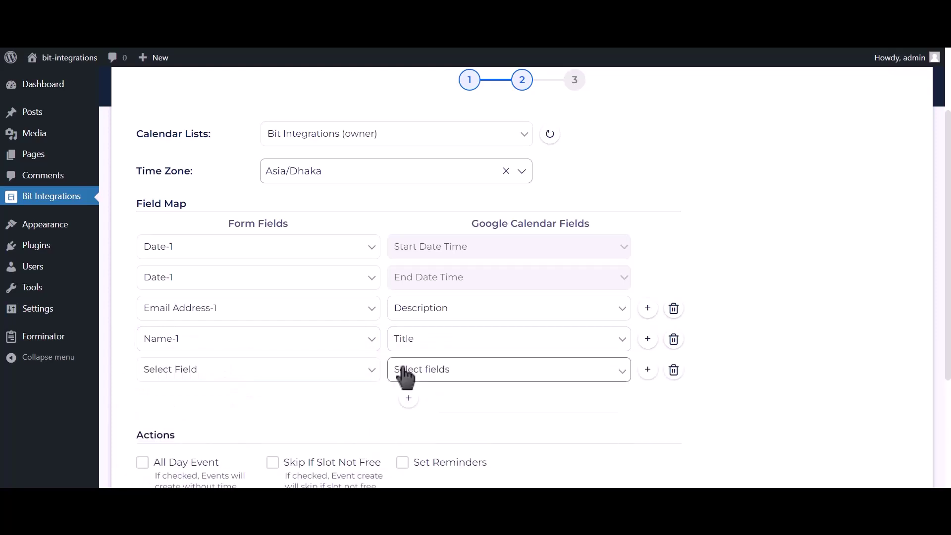
click(241, 372)
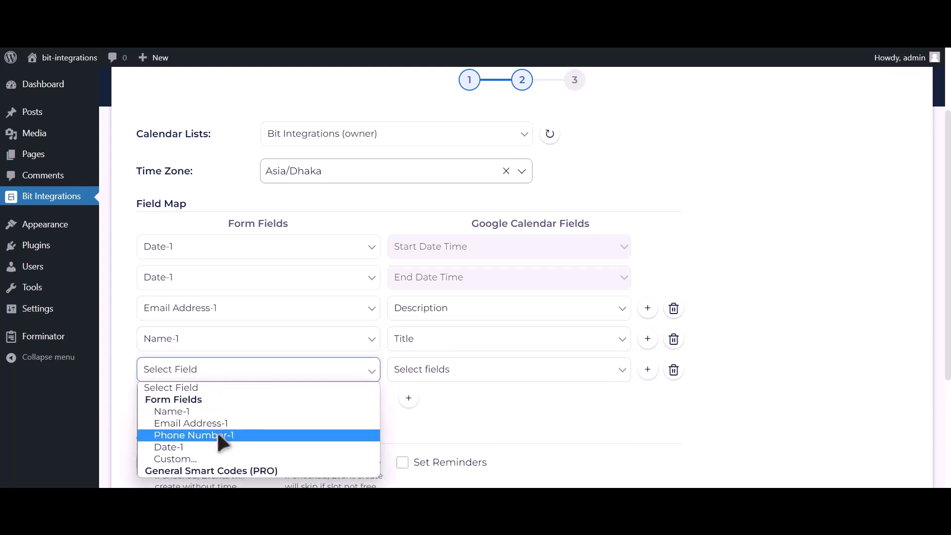
click(218, 434)
click(441, 372)
click(424, 423)
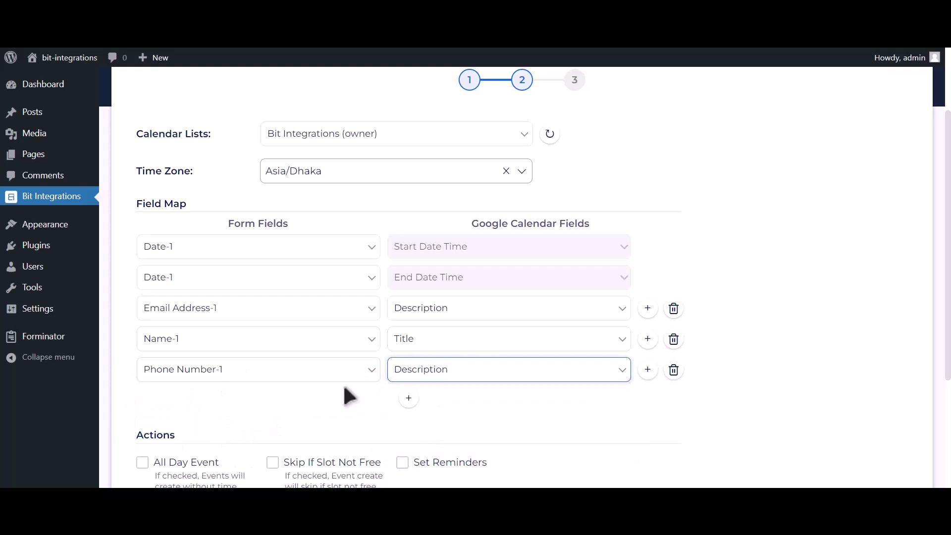
- Tick All Day Event, then finish and save the integration
scroll(337, 386, down, 2)
click(185, 366)
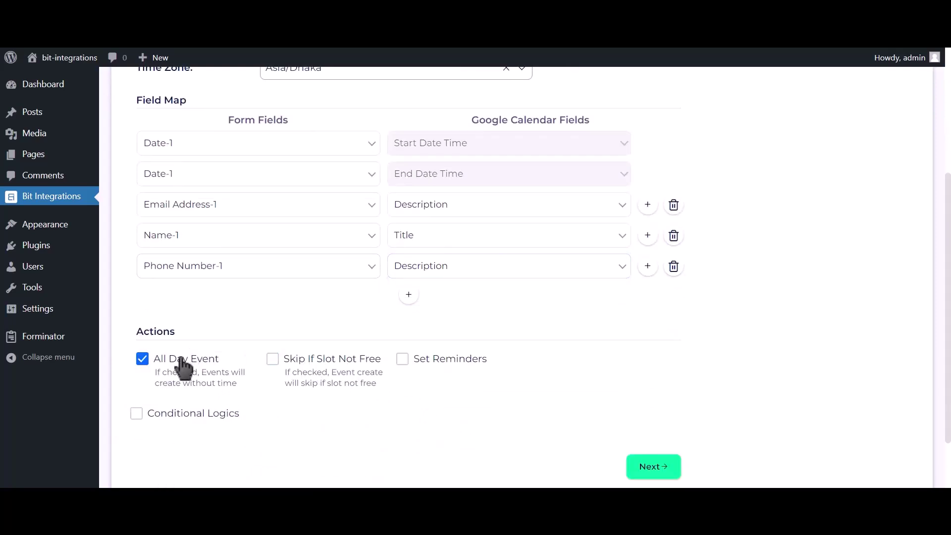
scroll(186, 322, down, 2)
click(652, 396)
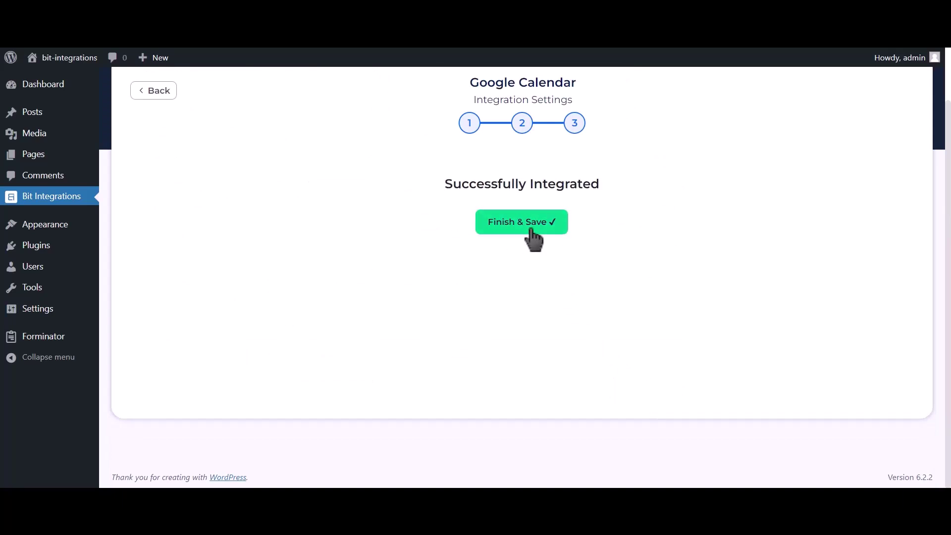
click(532, 229)
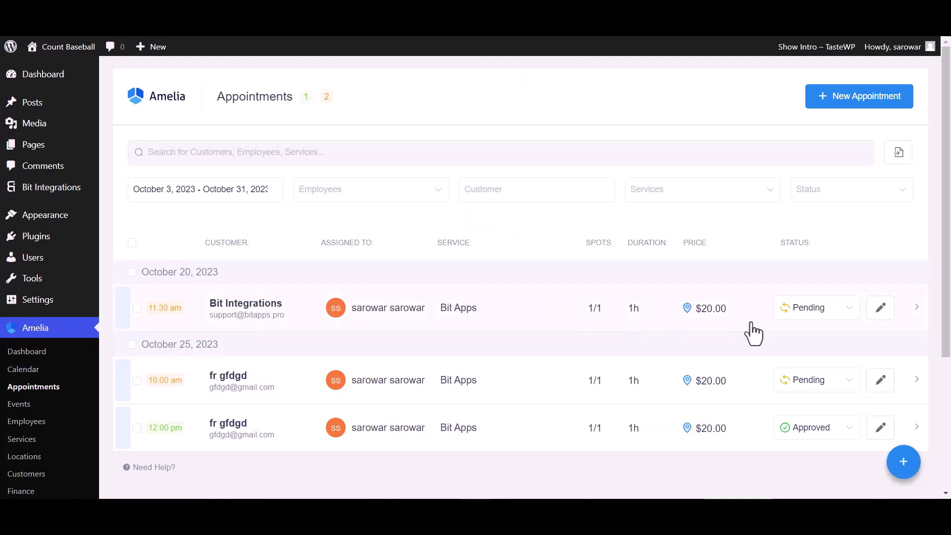
- Change the October 20 appointment's status from Pending to Approved
click(788, 313)
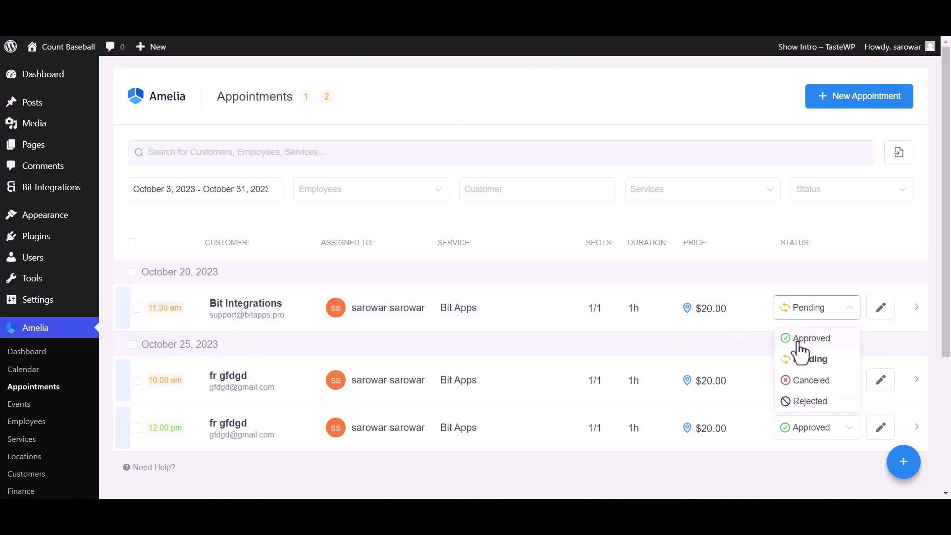
click(796, 336)
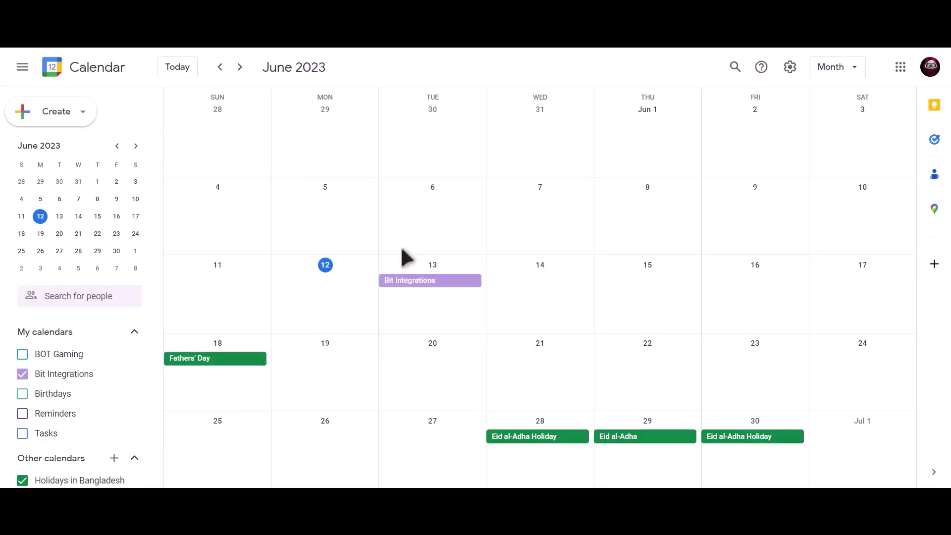
- Open the Bit Integrations event on June 13 in the month view to view its details
click(465, 282)
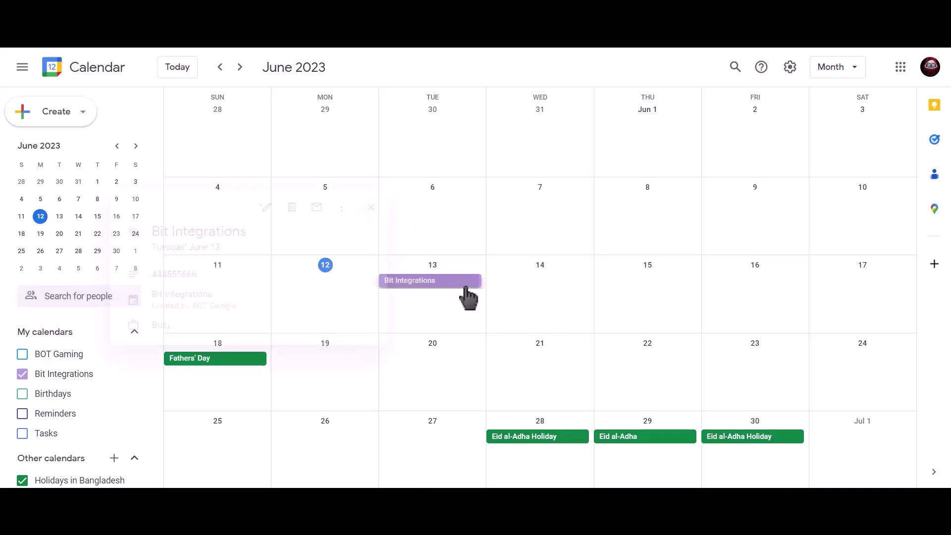